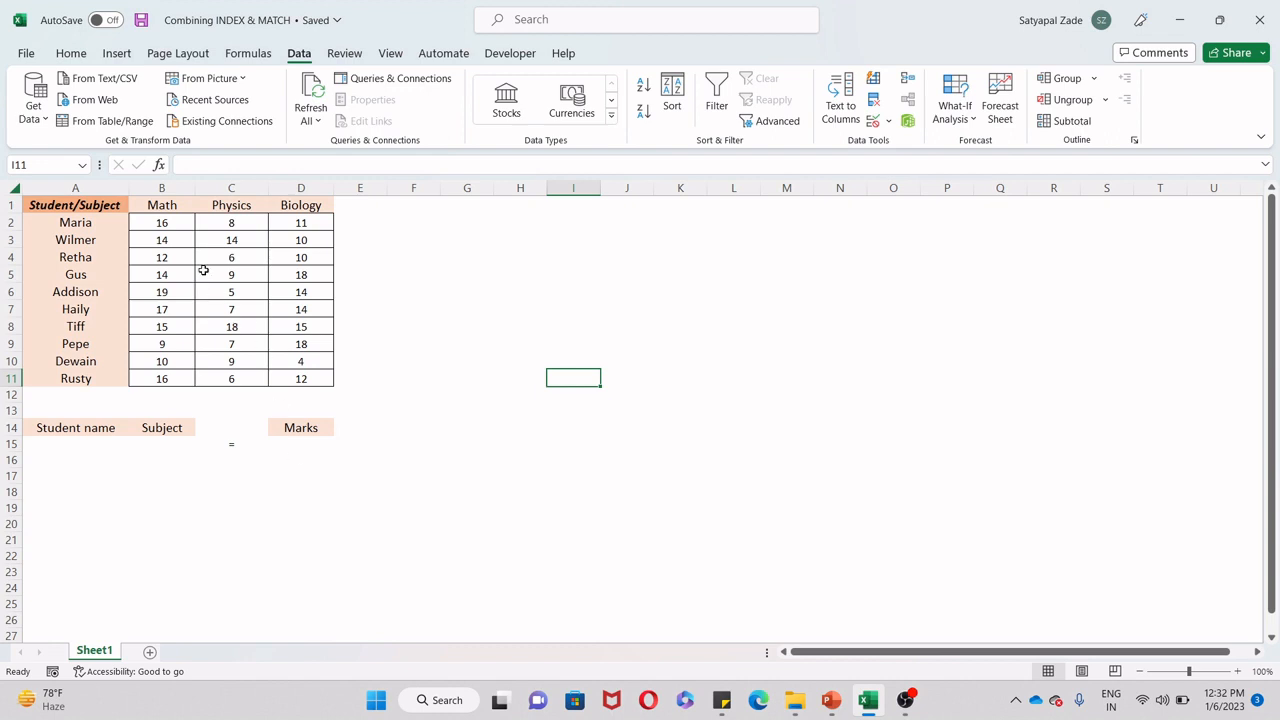
drag(163, 222, 303, 373)
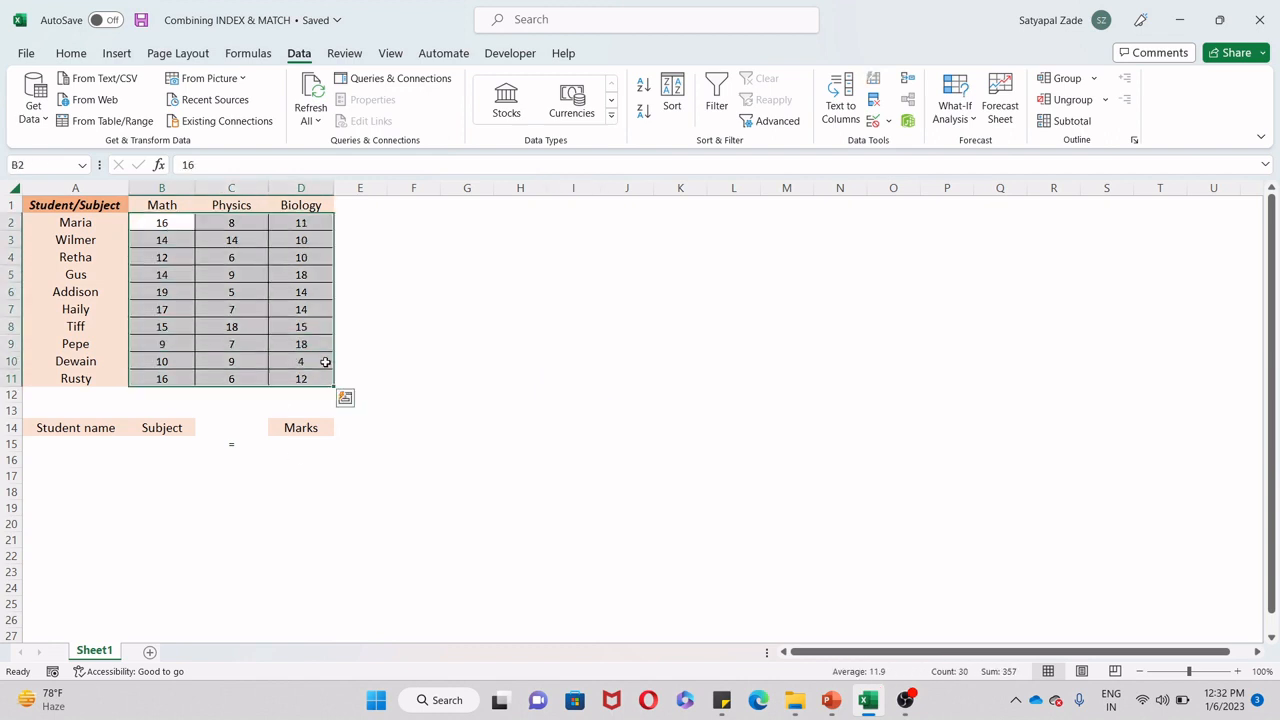
click(503, 288)
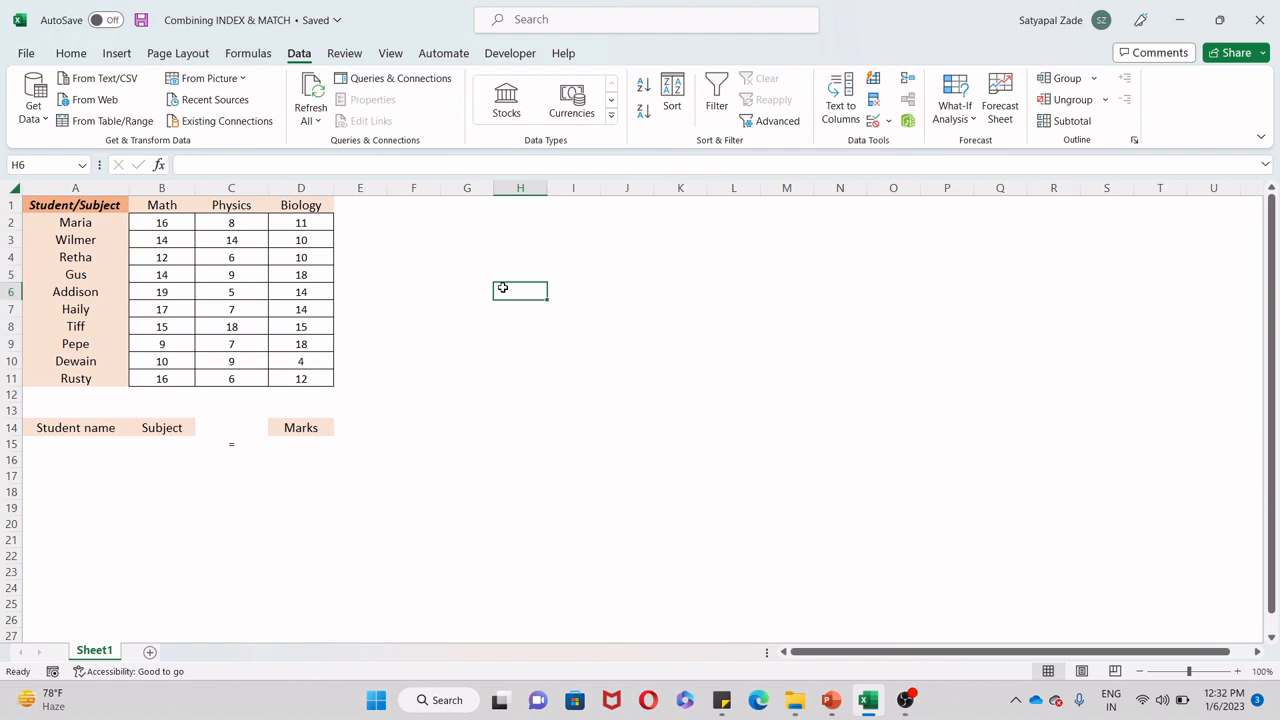
click(122, 446)
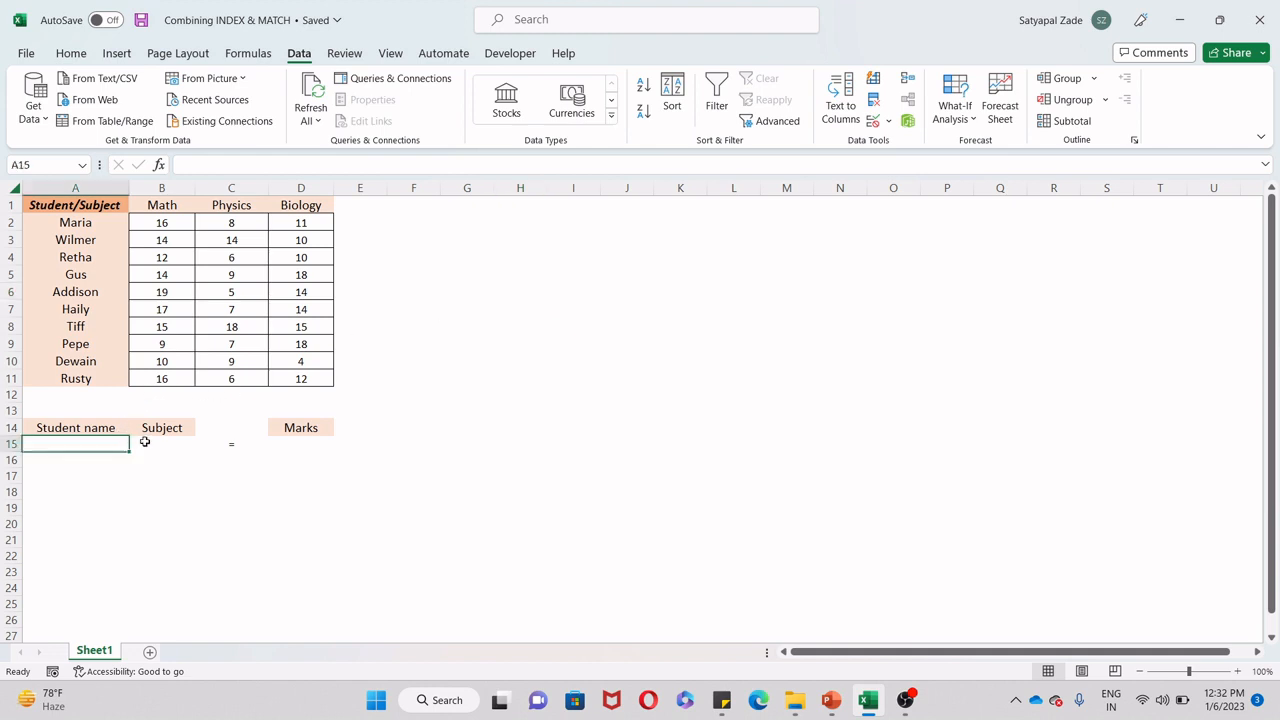
click(164, 441)
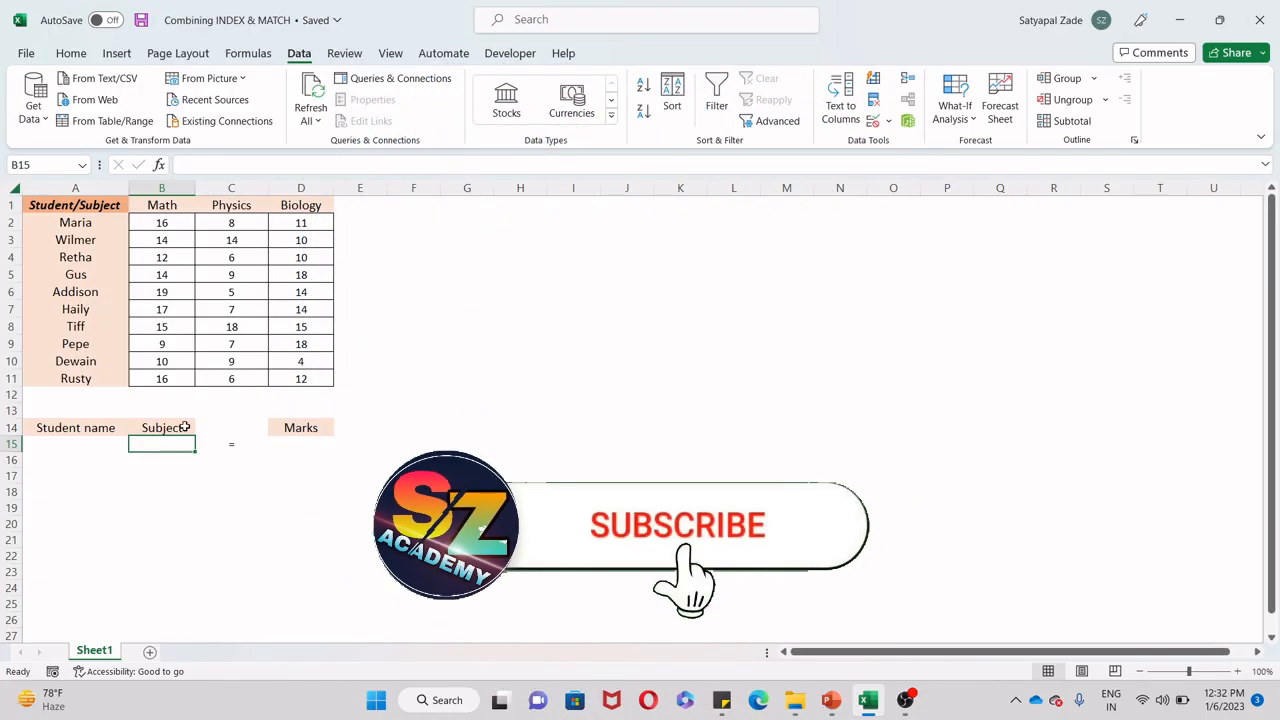
Step: Add list data validation to cell A15 under Student name, using the student names in $A$2:$A$11 as the source
click(87, 446)
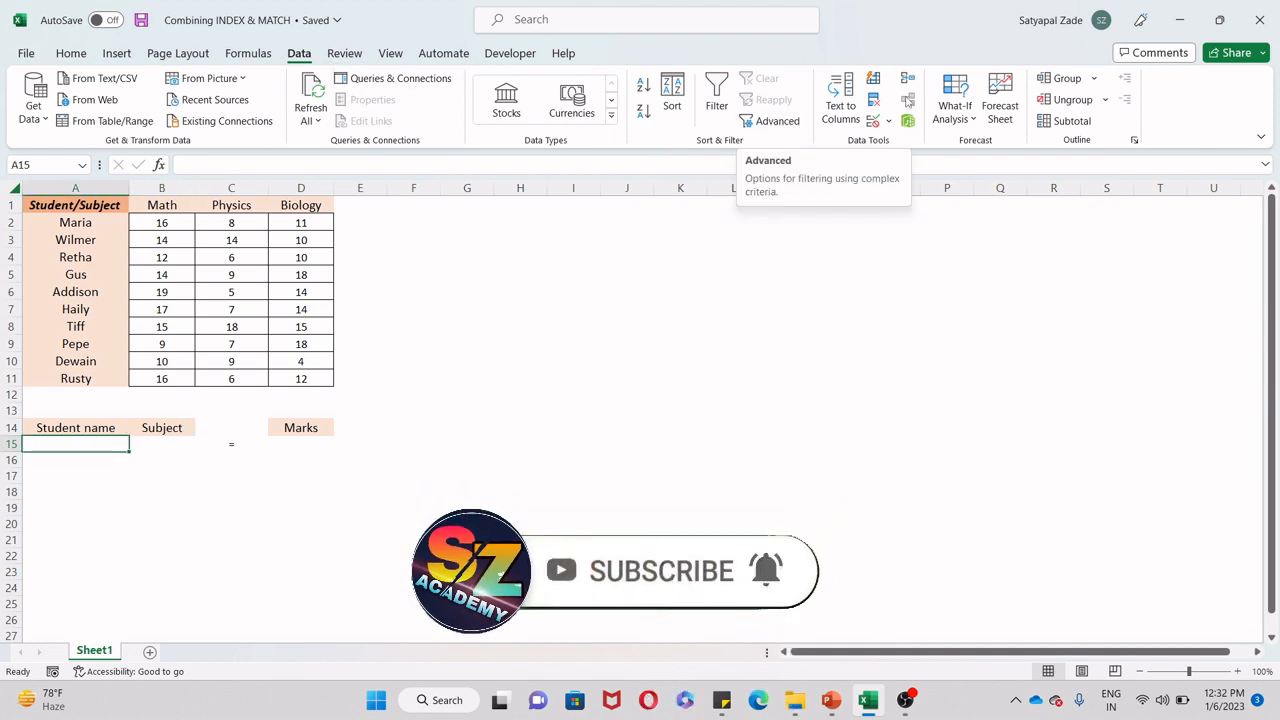
click(886, 121)
click(890, 145)
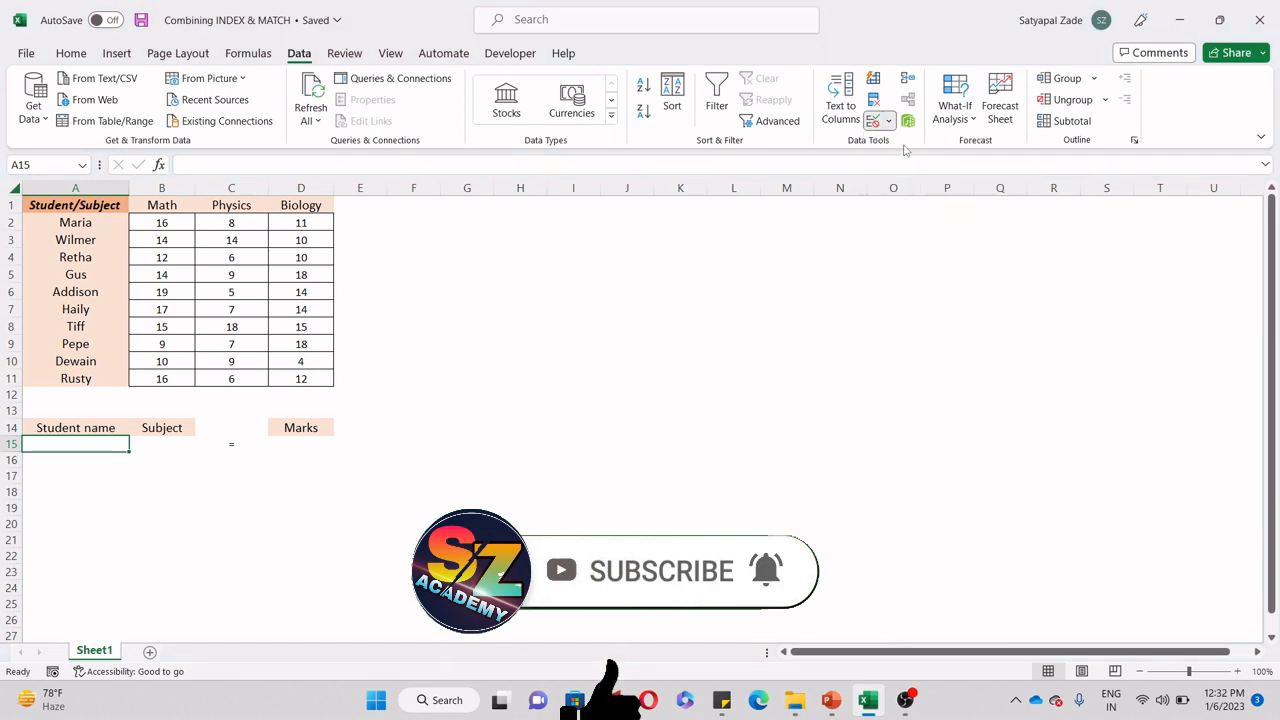
click(939, 302)
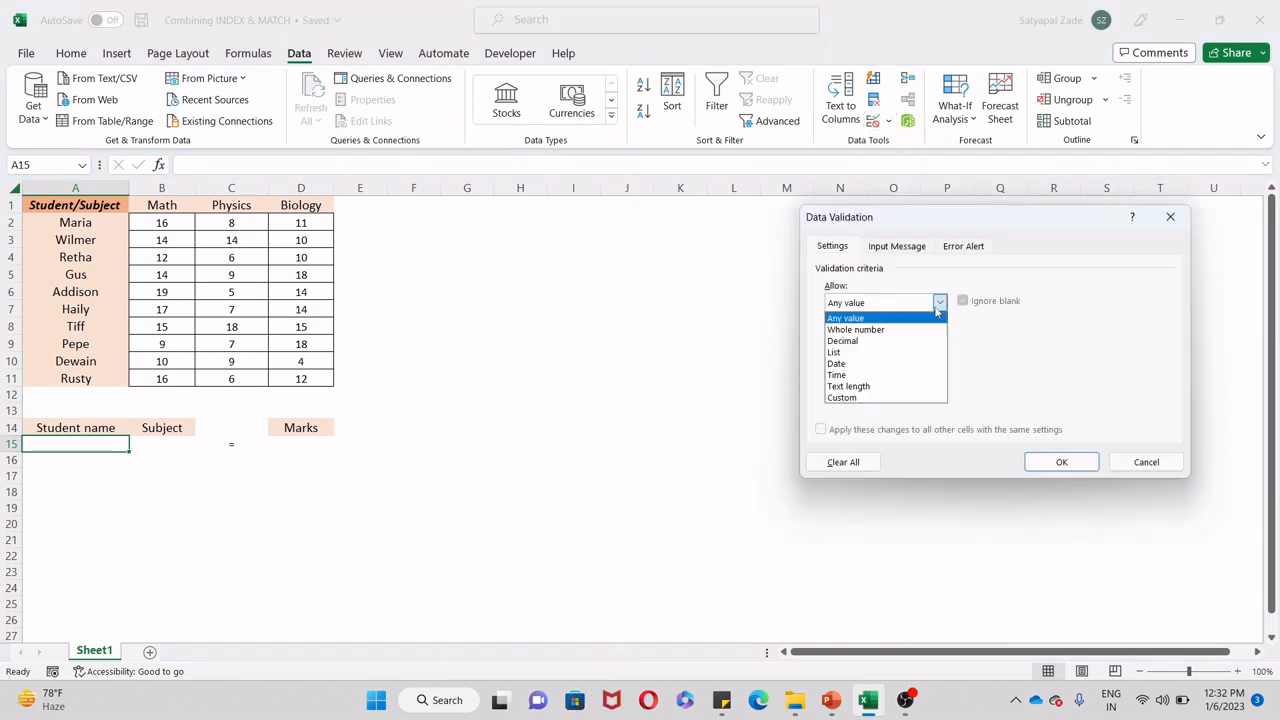
click(899, 355)
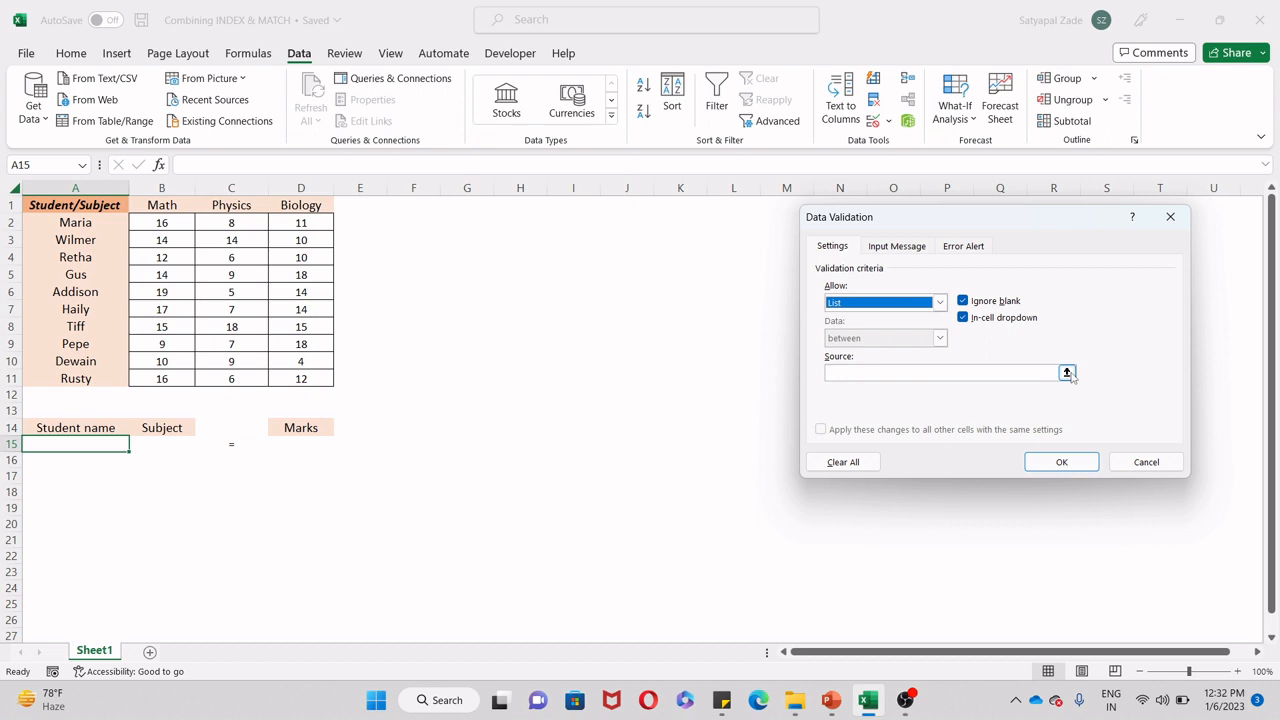
click(1067, 372)
click(60, 227)
drag(60, 227, 58, 377)
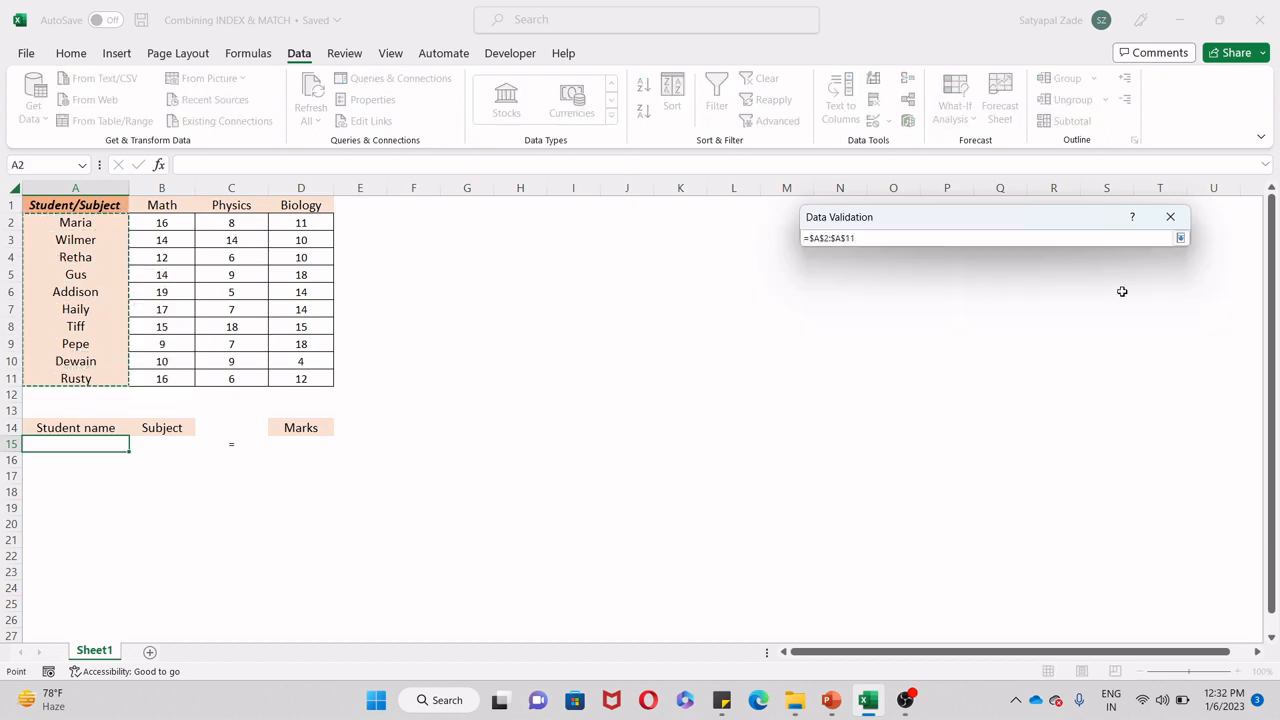
click(1180, 238)
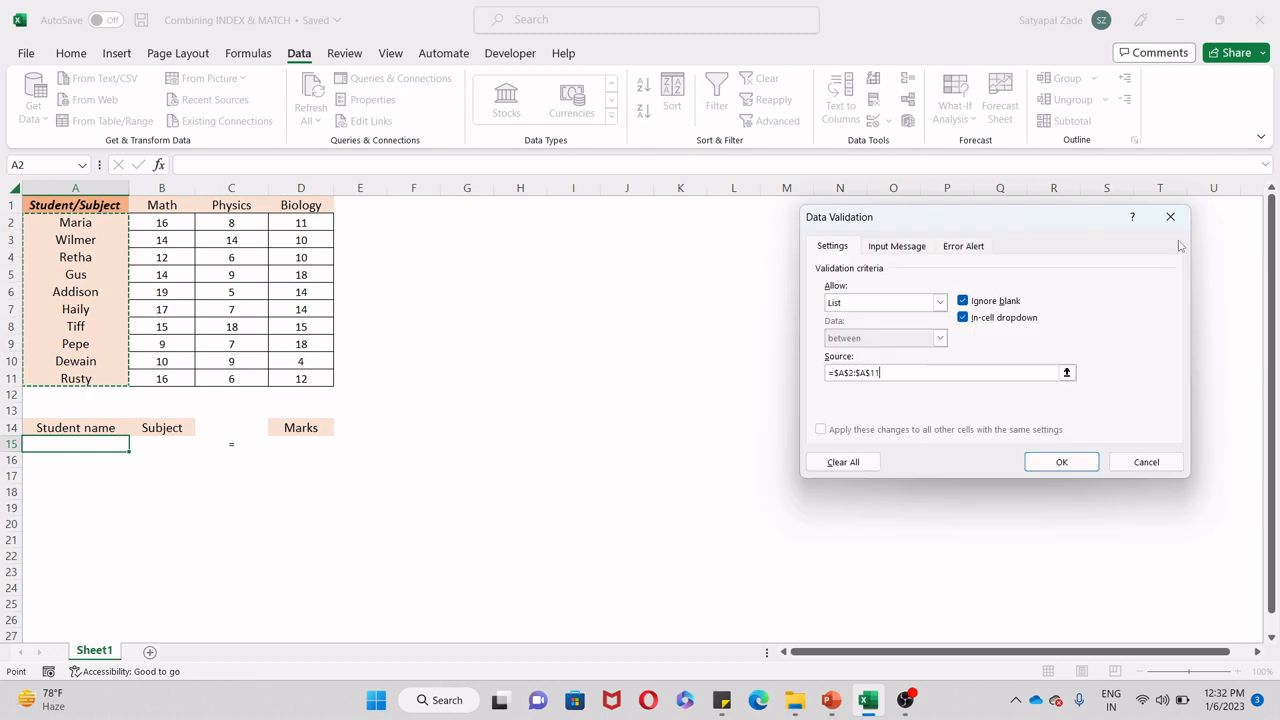
click(1059, 464)
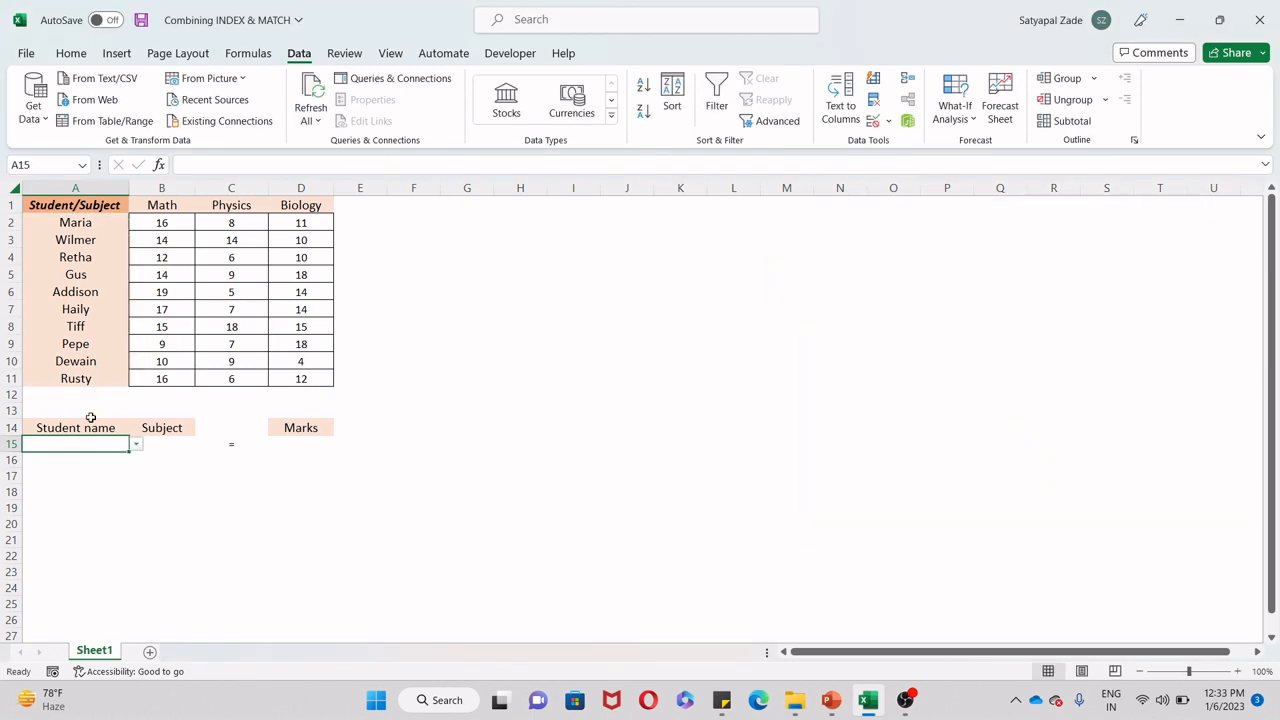
Step: Try the drop-down in A15 with the second student, and set it to the first student in the list
click(136, 444)
click(100, 467)
click(136, 446)
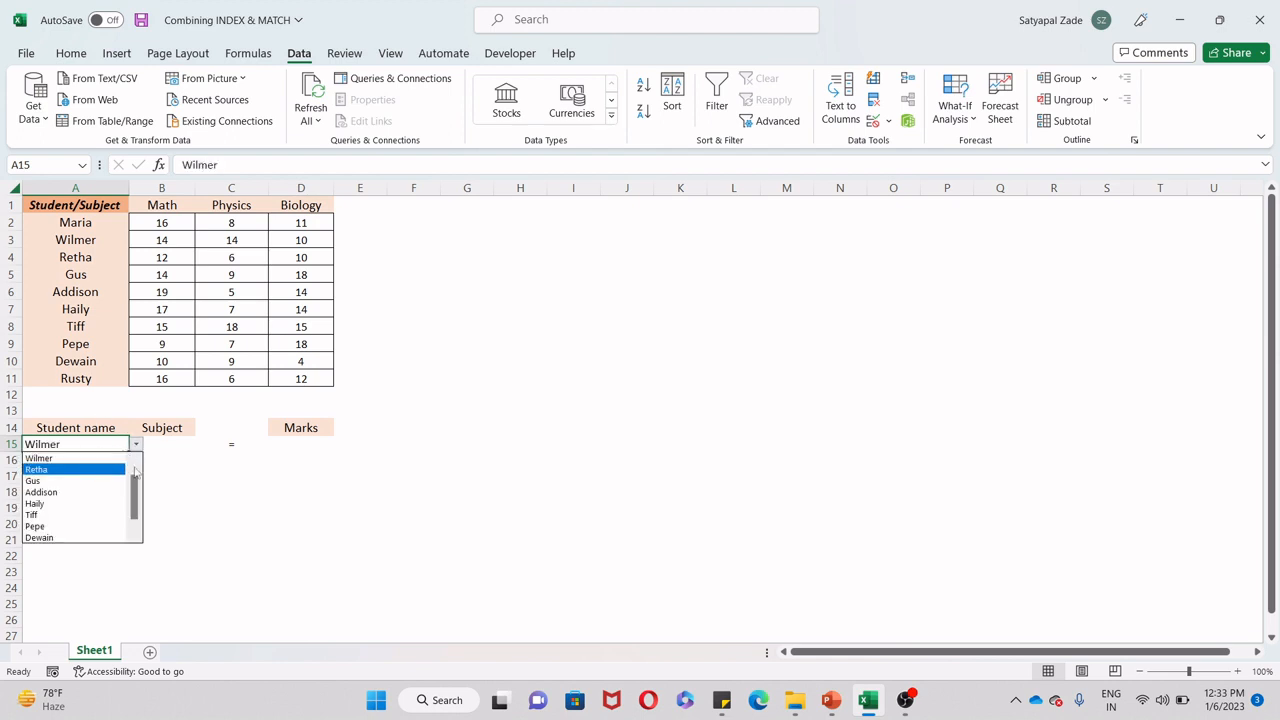
scroll(130, 470, up, 1)
click(90, 458)
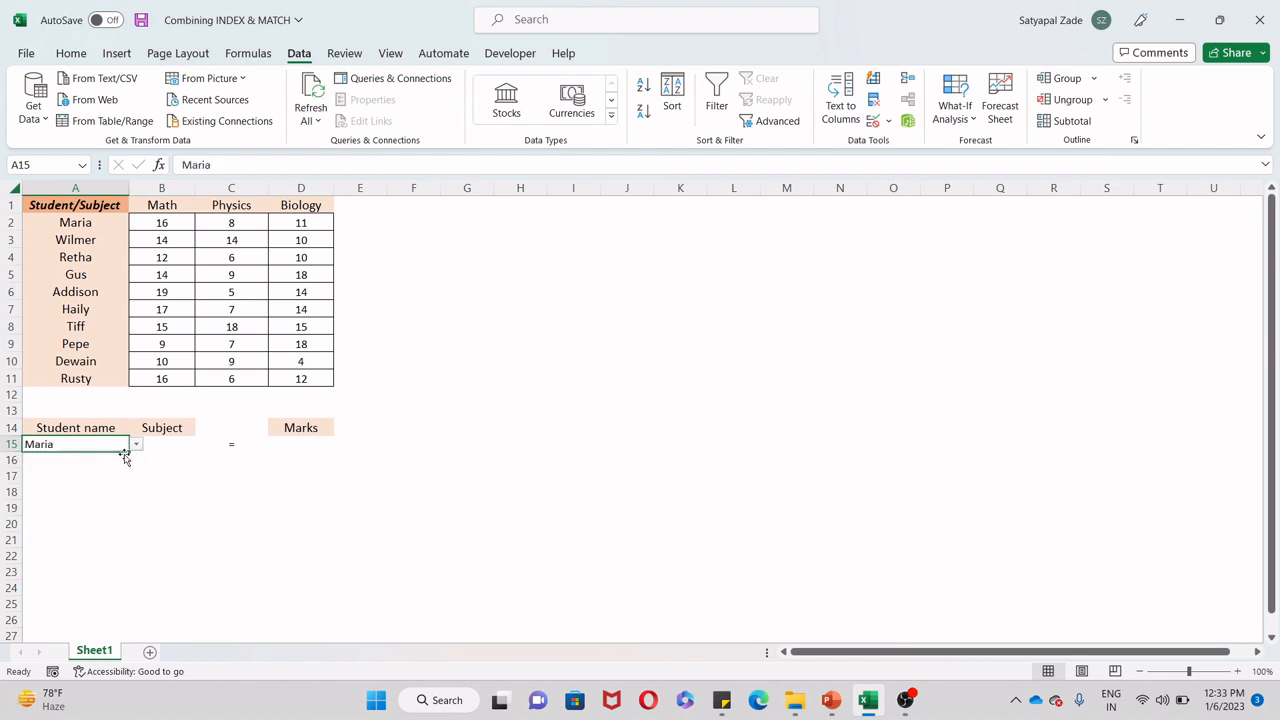
Step: Add list data validation to cell B15 with the subject headers $B$1:$D$1 as the source, and choose Physics from it
click(186, 448)
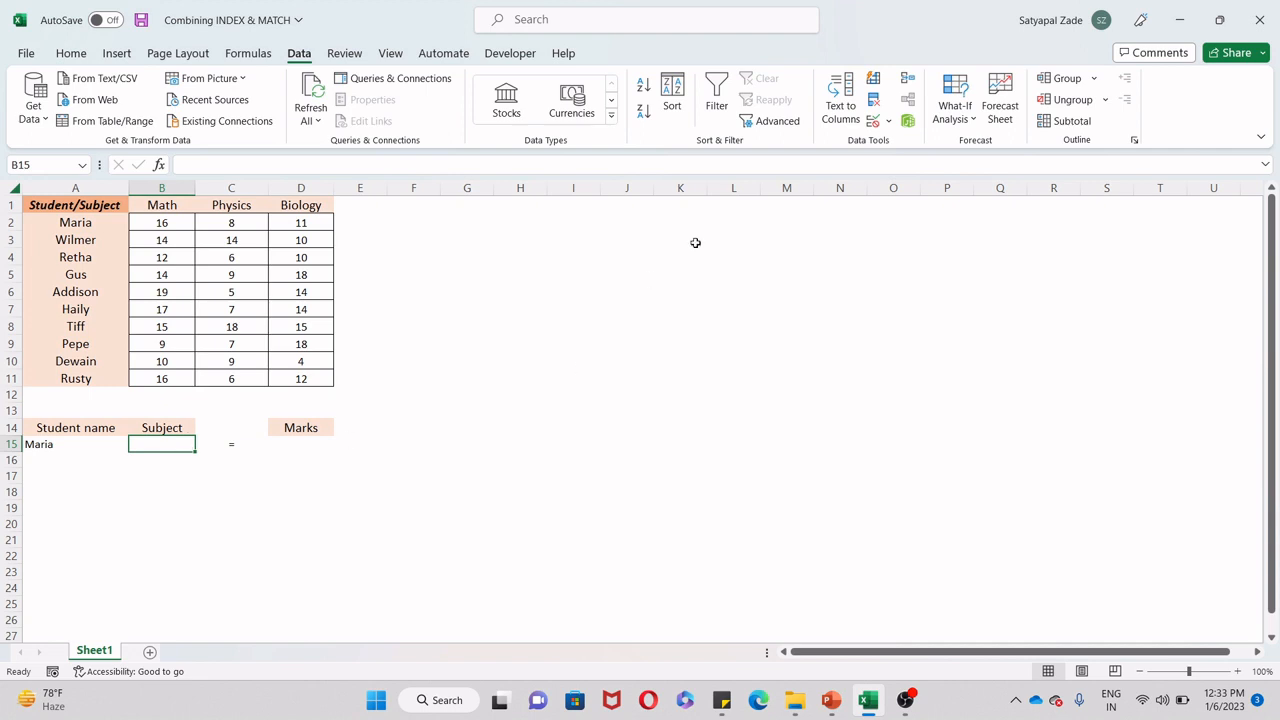
click(887, 121)
click(889, 145)
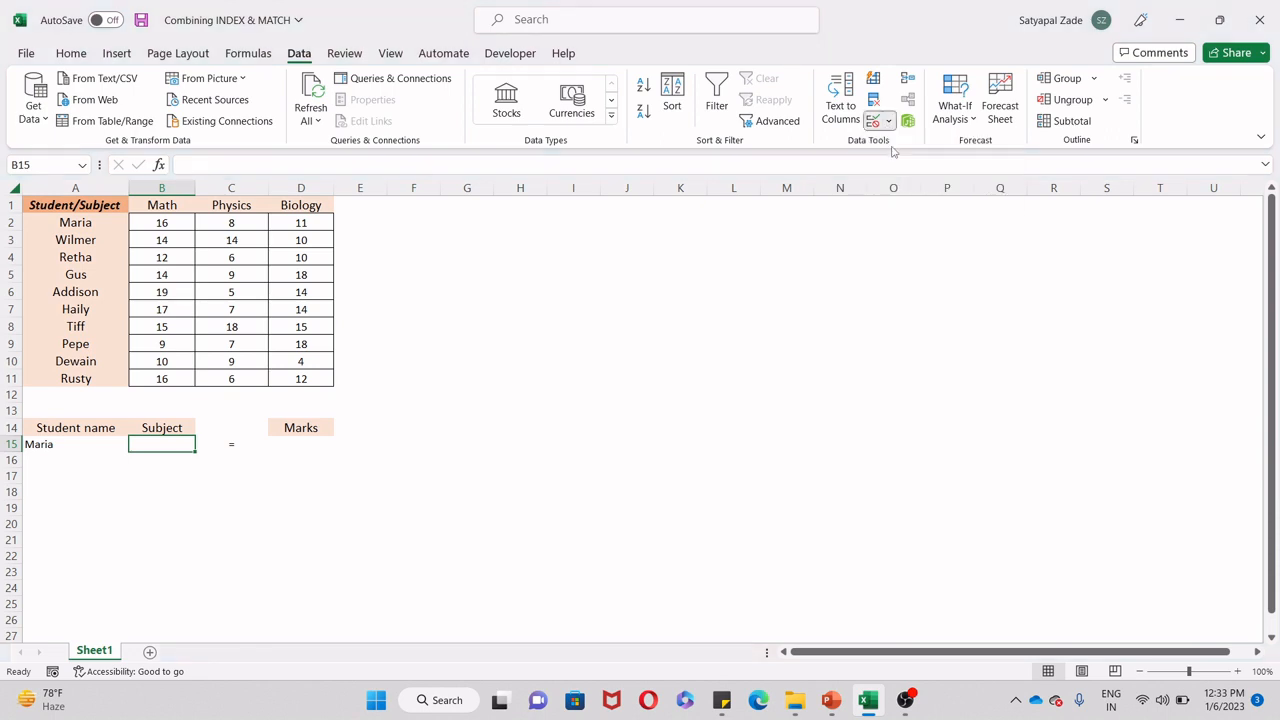
click(900, 303)
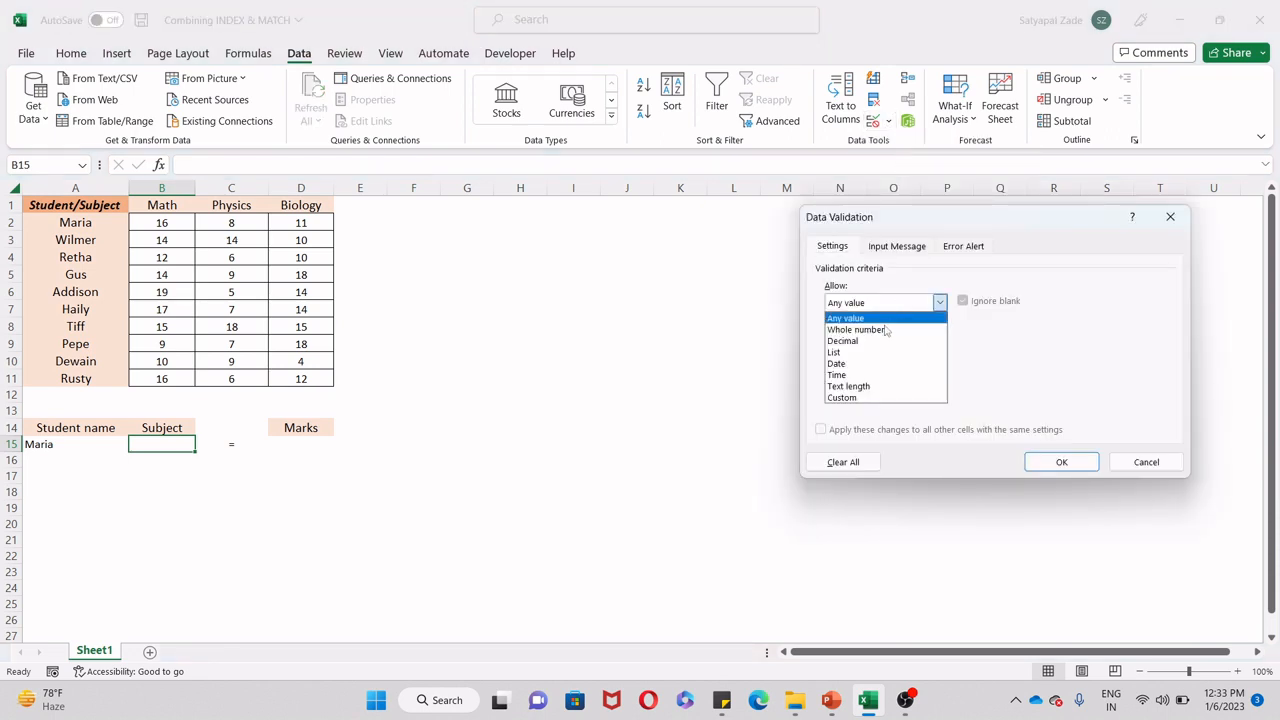
click(836, 352)
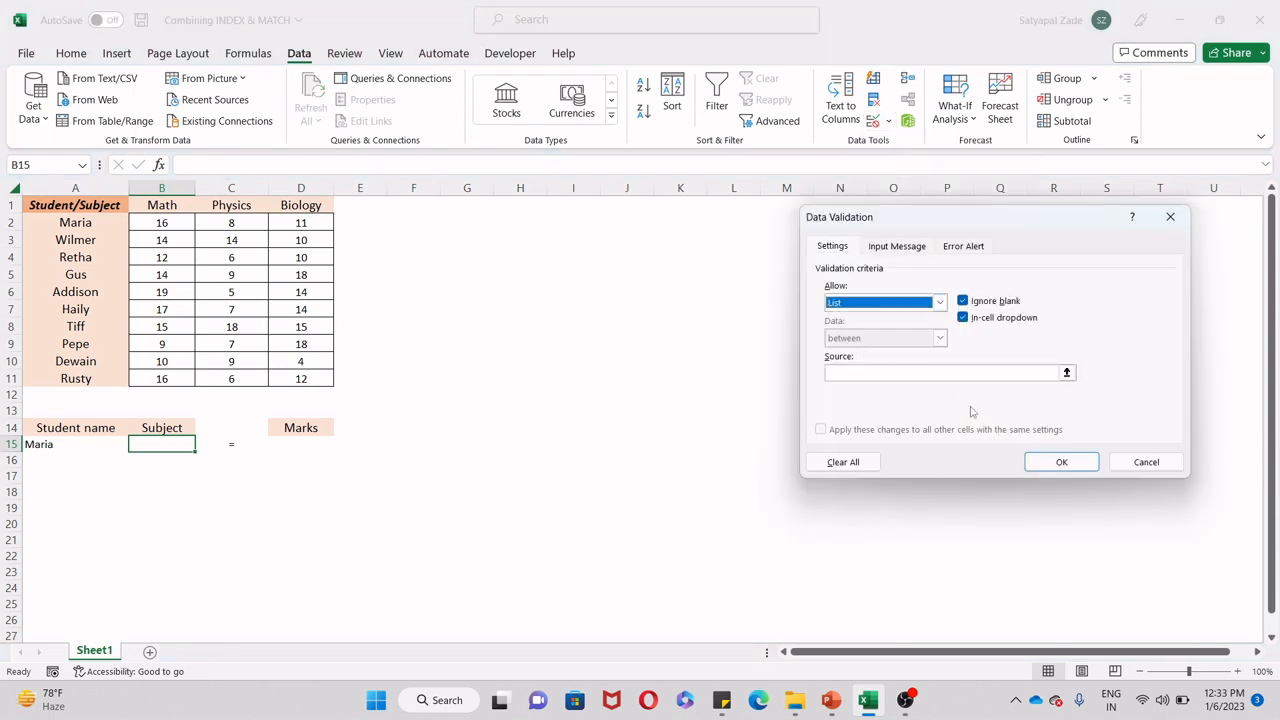
click(1066, 373)
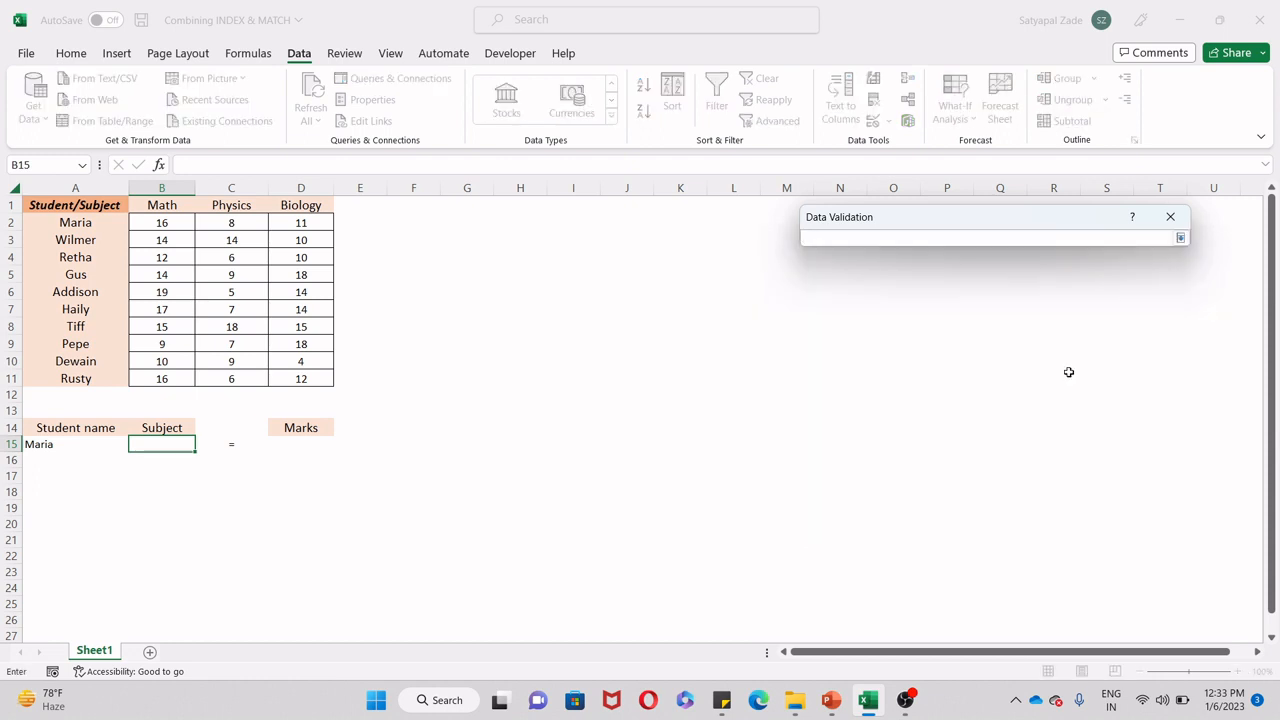
drag(168, 206, 305, 206)
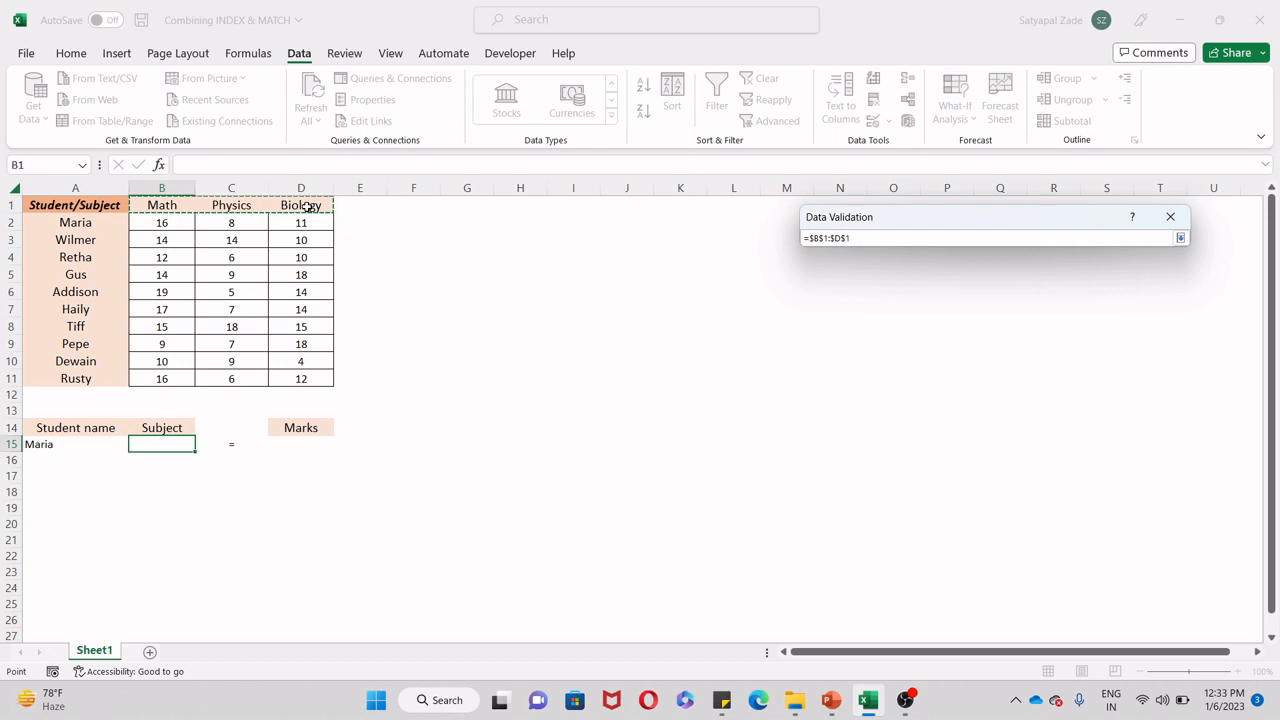
click(1180, 238)
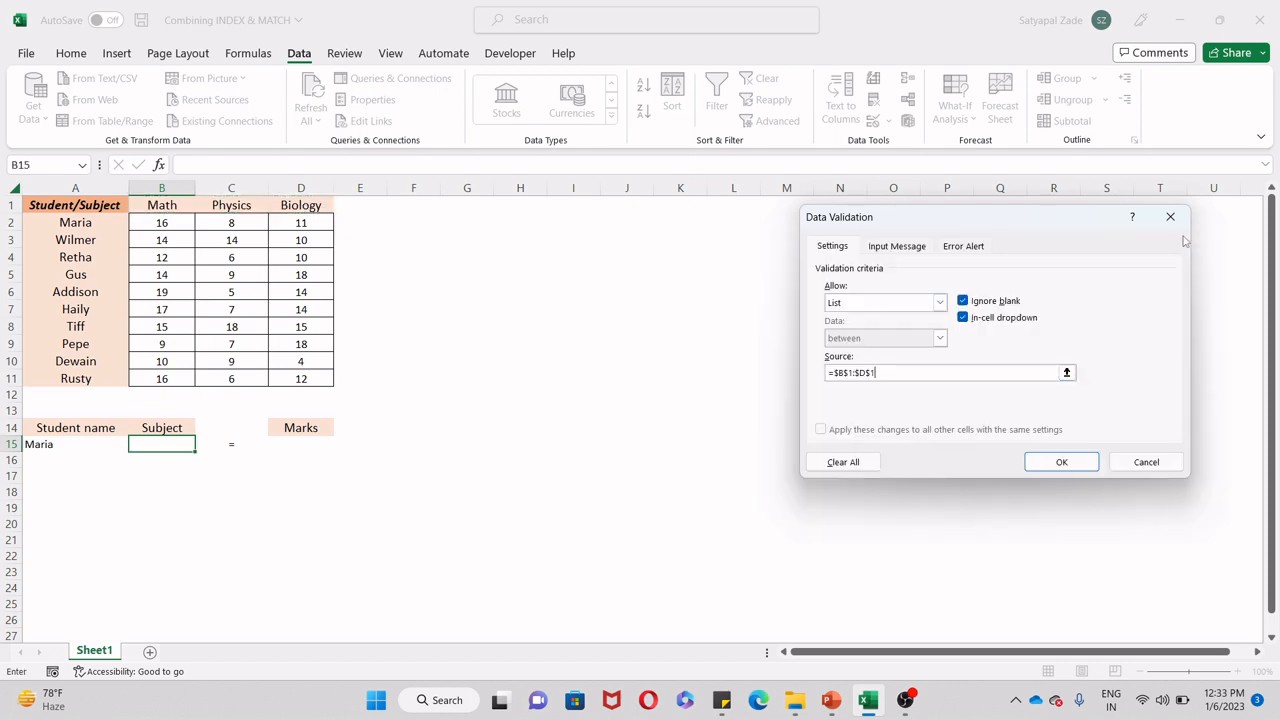
click(1061, 462)
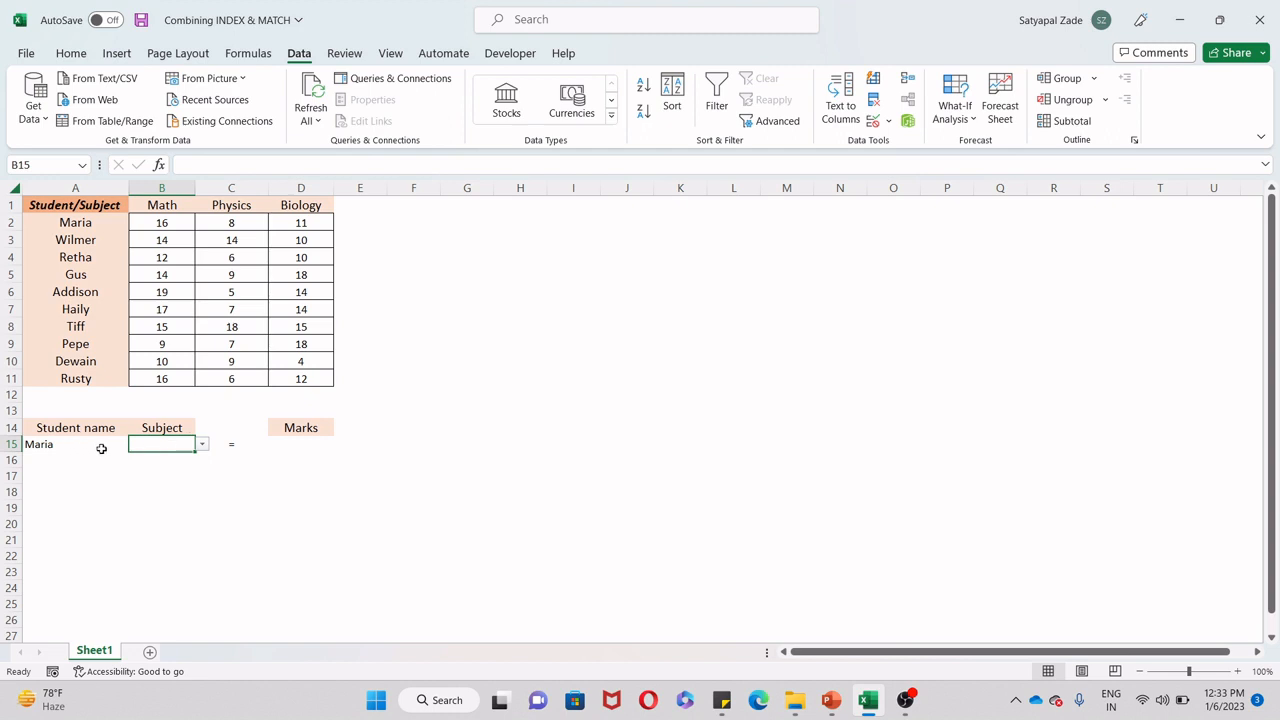
click(201, 446)
click(146, 470)
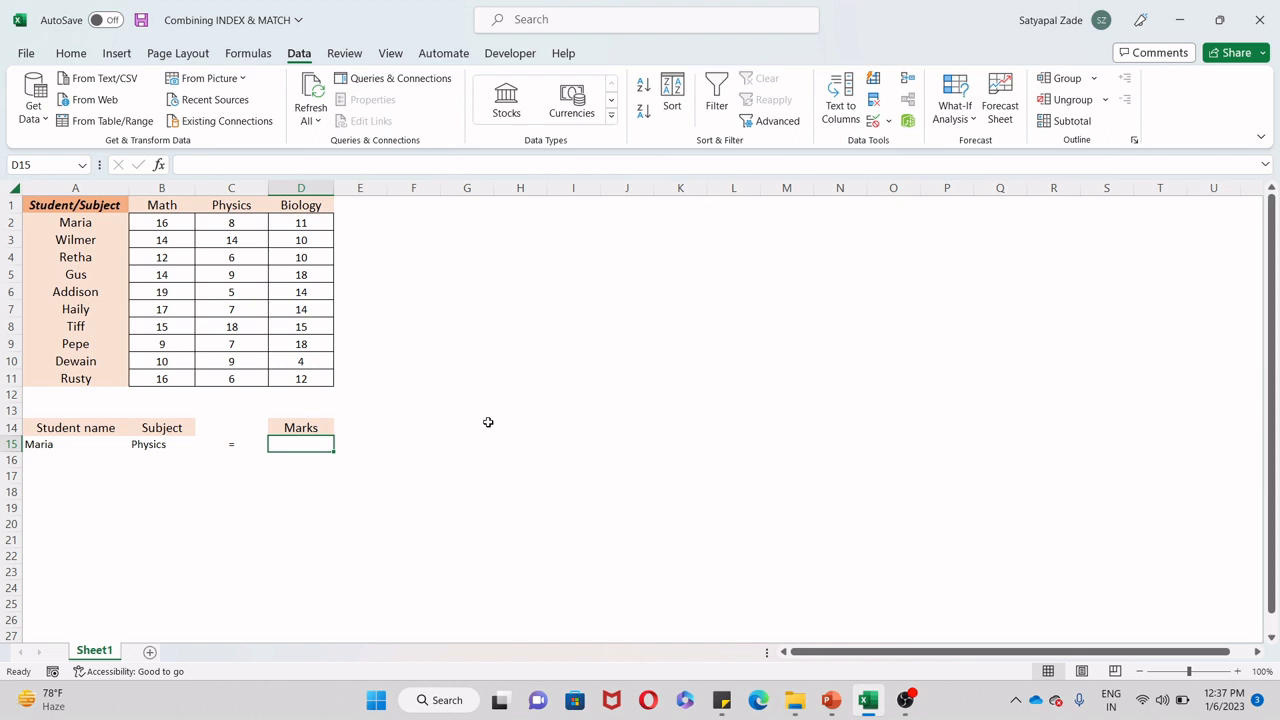
Step: Start an INDEX formula in cell D15 under Marks, with the marks range $B$2:$D$11 as the array
text(=)
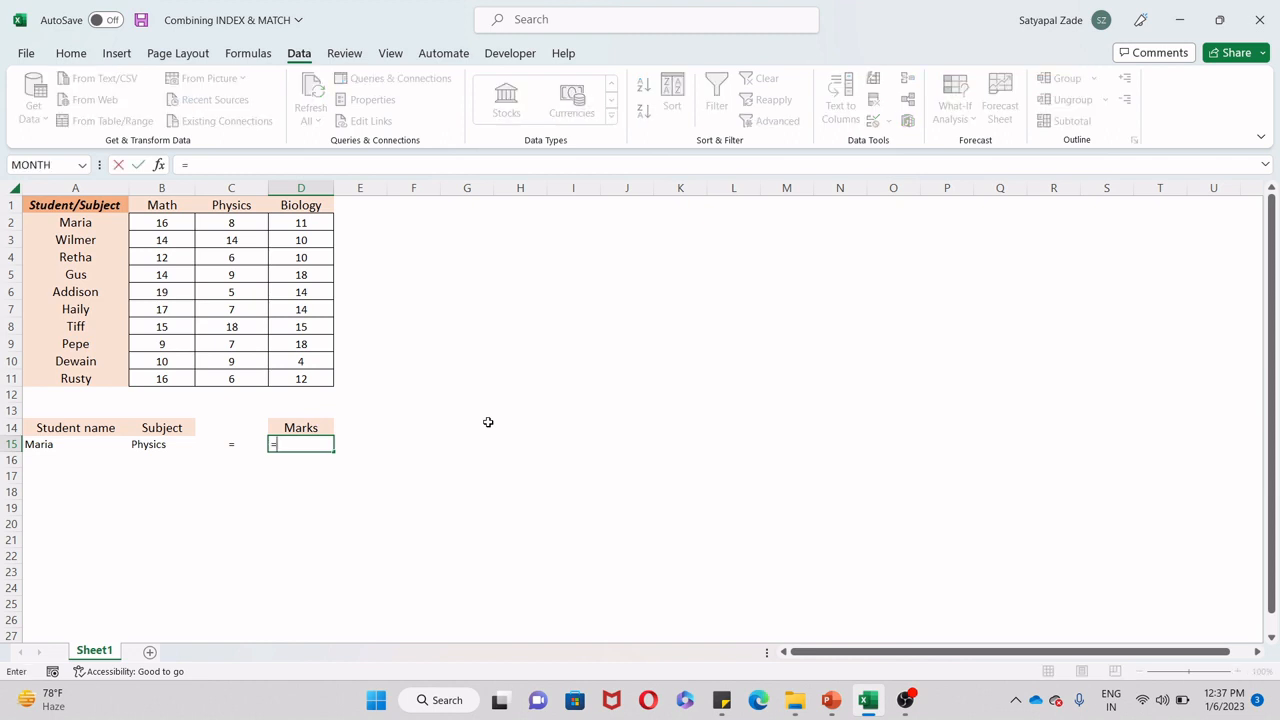
text(inde)
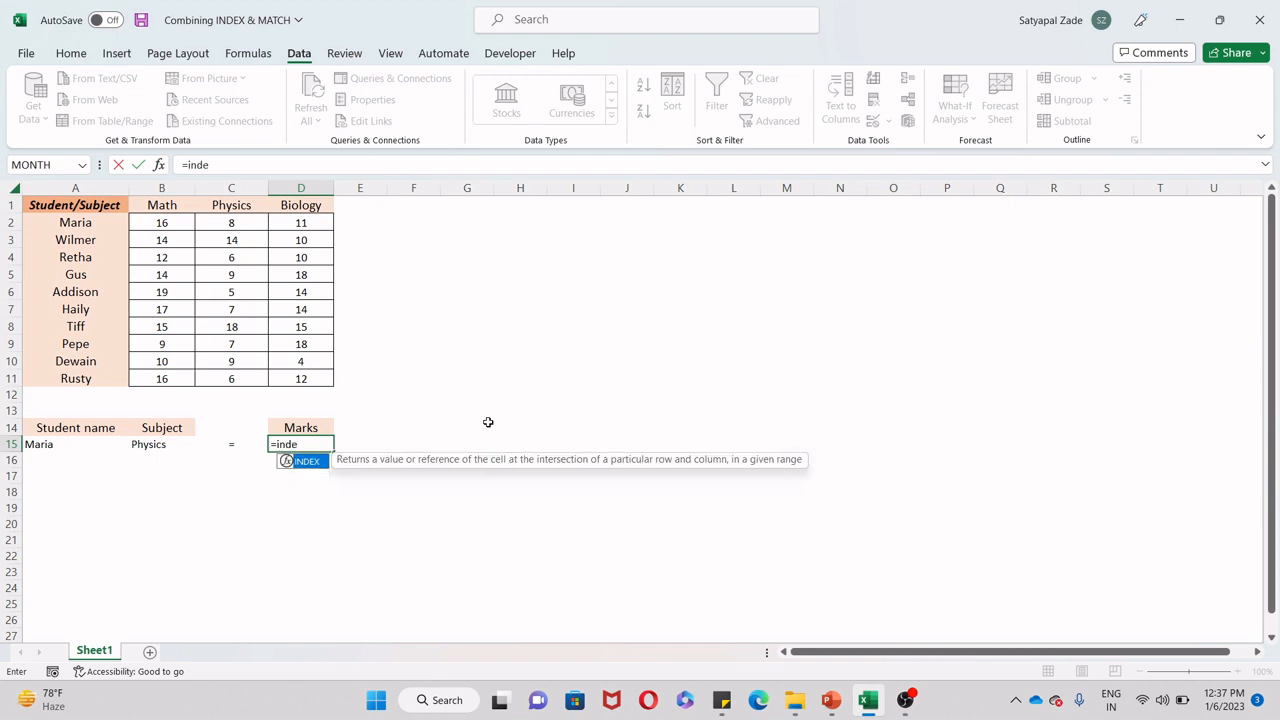
key(Tab)
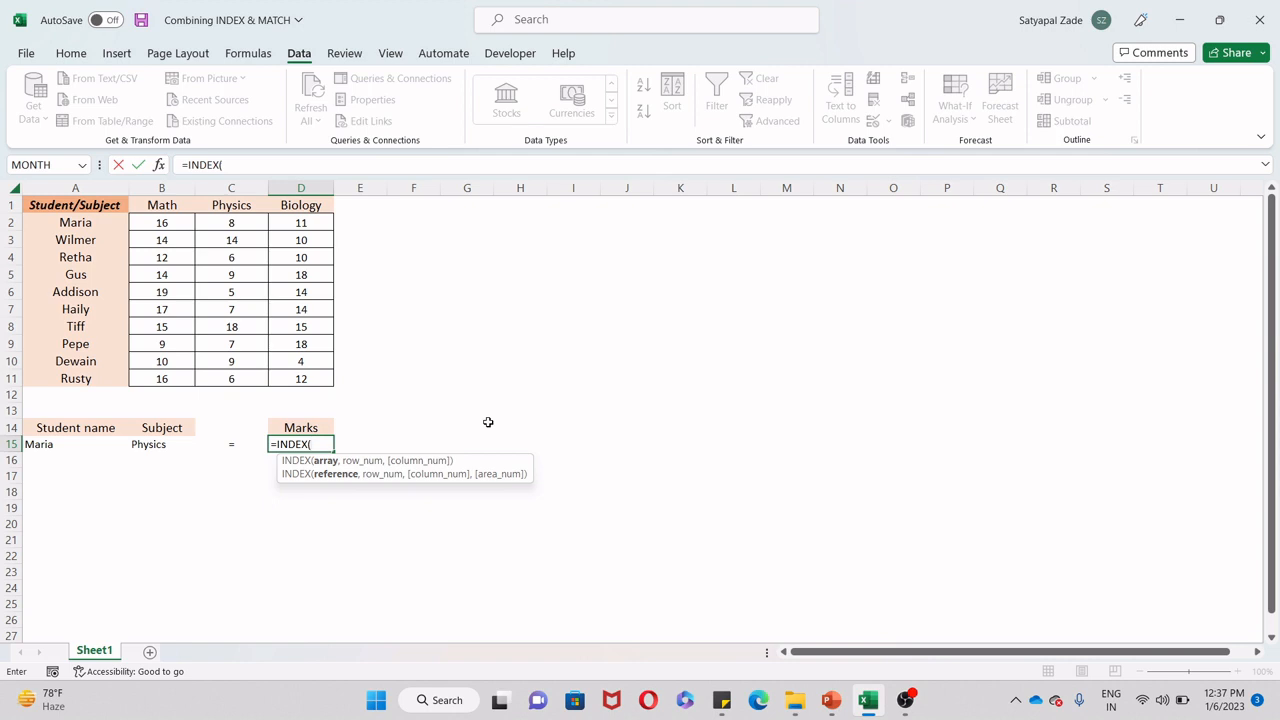
drag(166, 228, 318, 379)
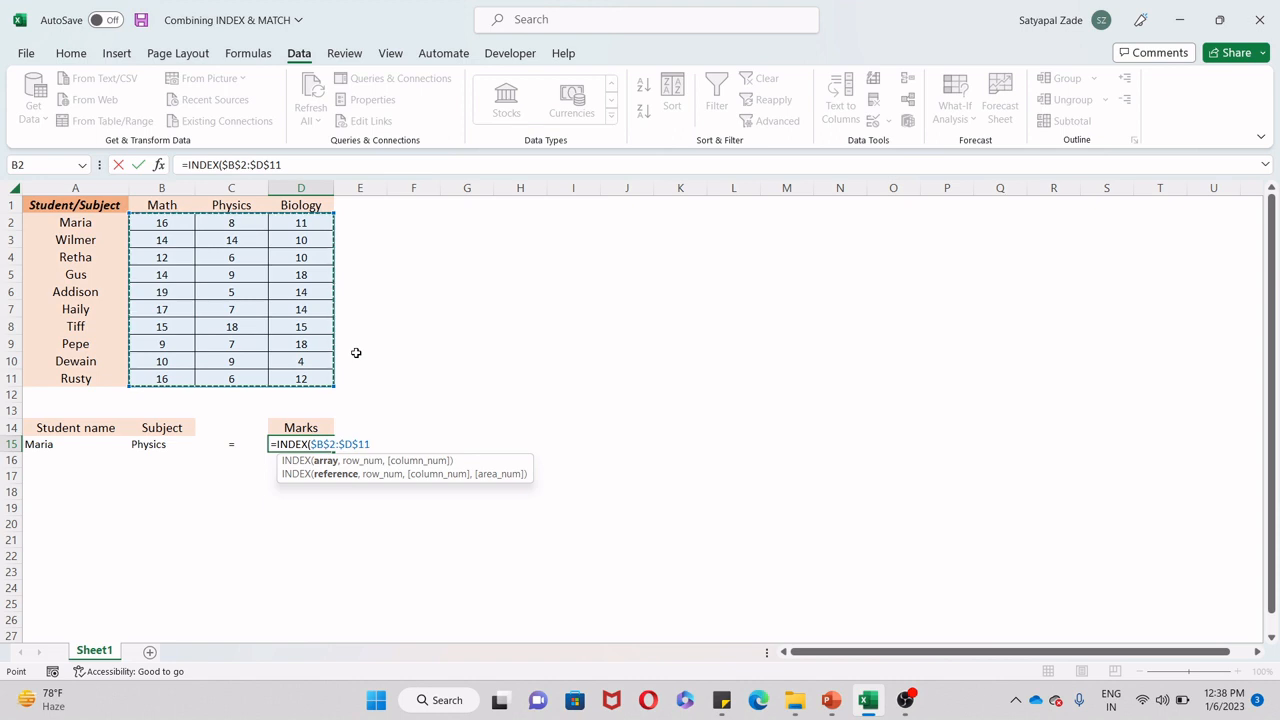
text(,)
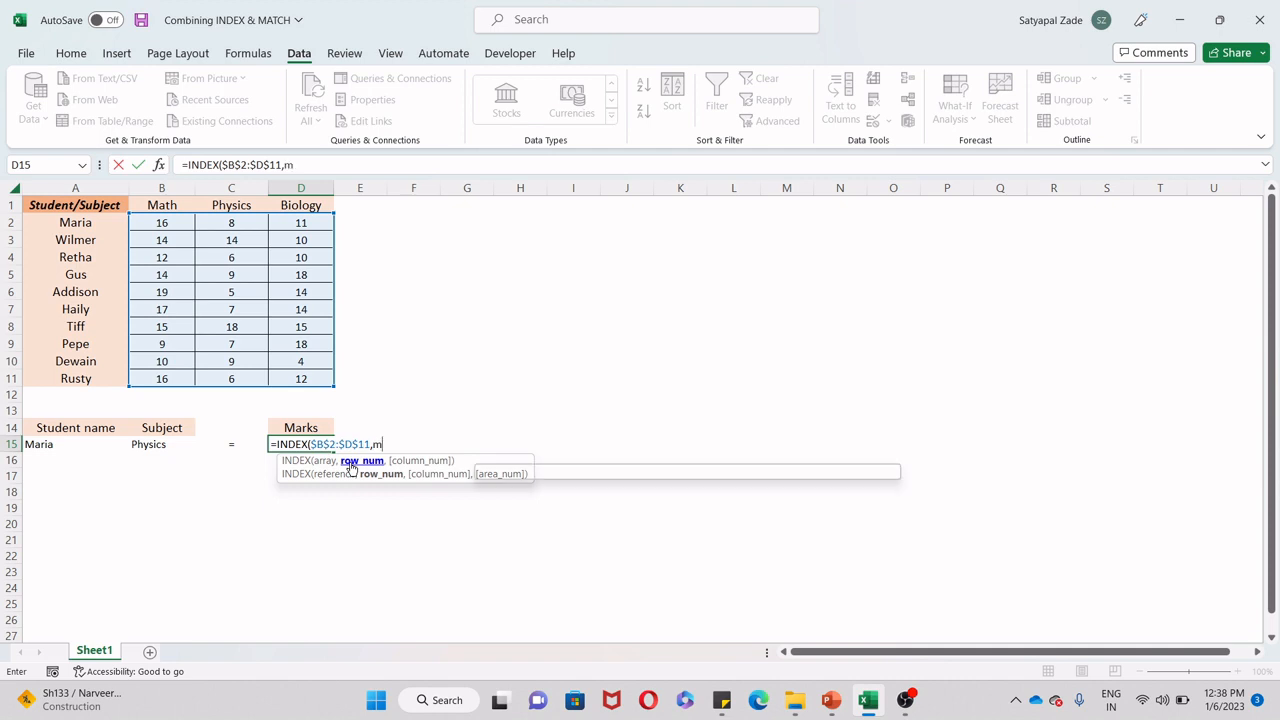
Step: Add MATCH(A15,A2:A11,0) as the row number argument of the INDEX formula in D15
text(match)
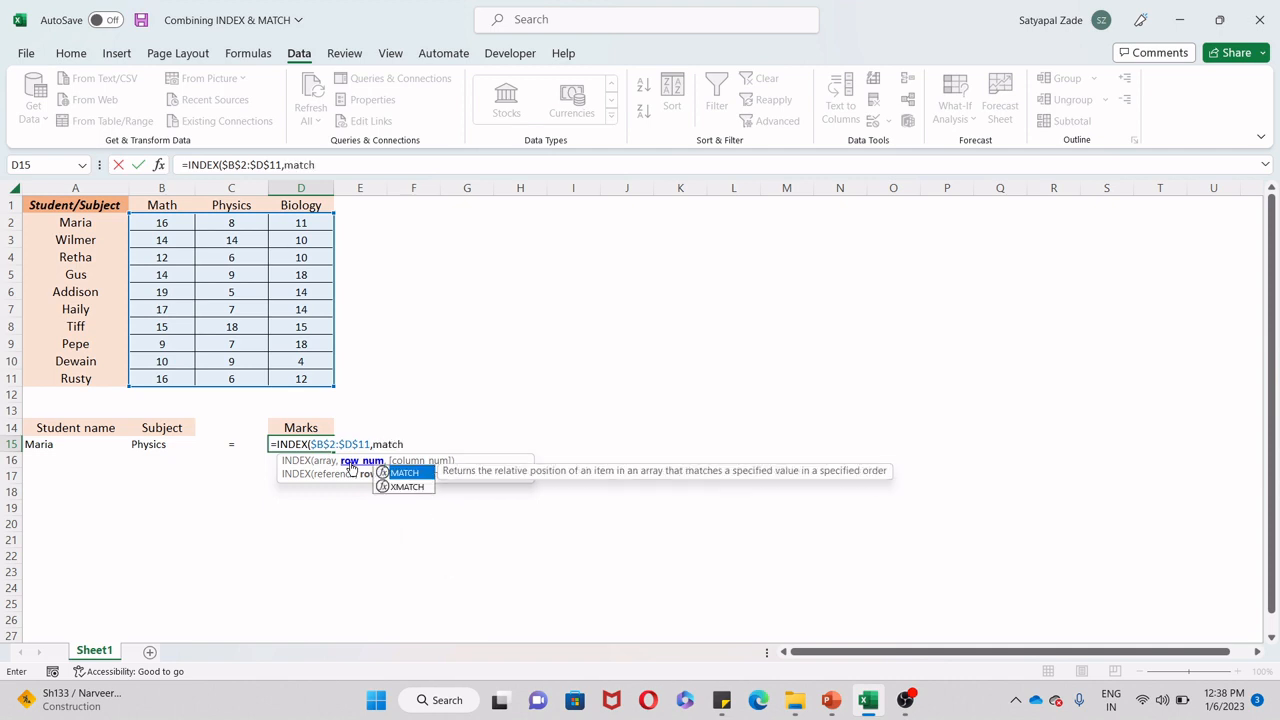
key(Tab)
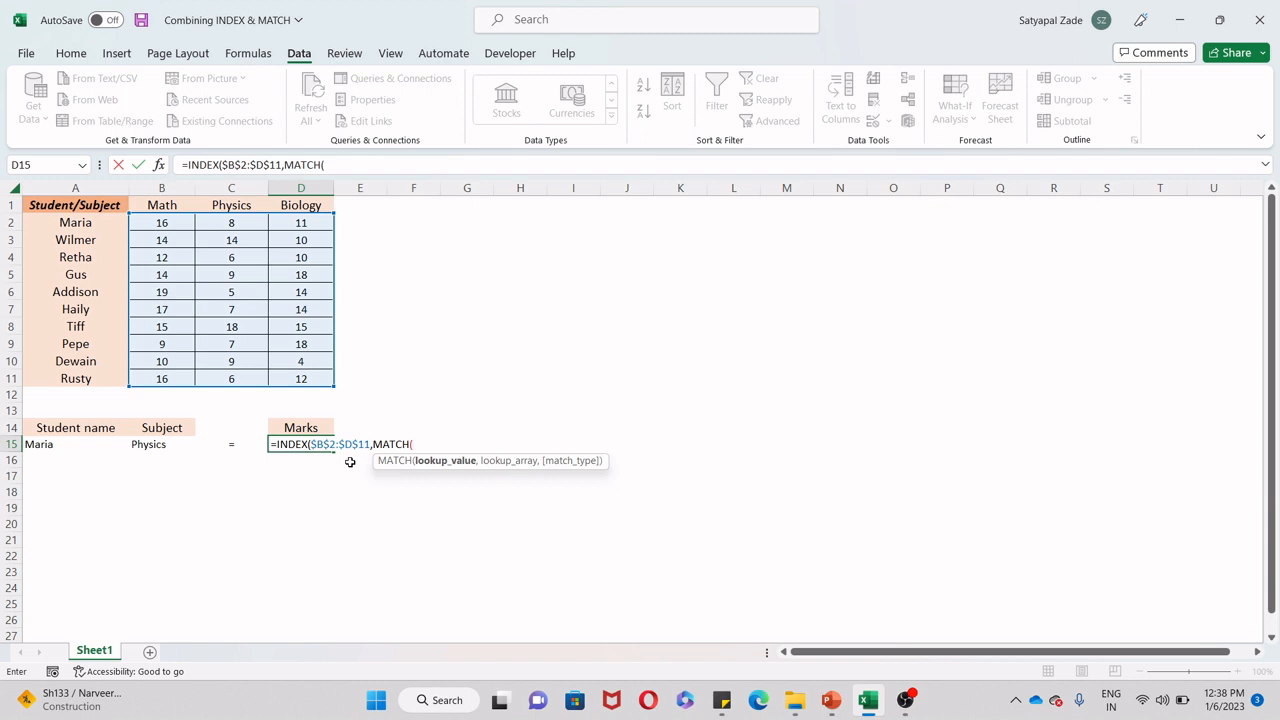
click(61, 444)
text(,)
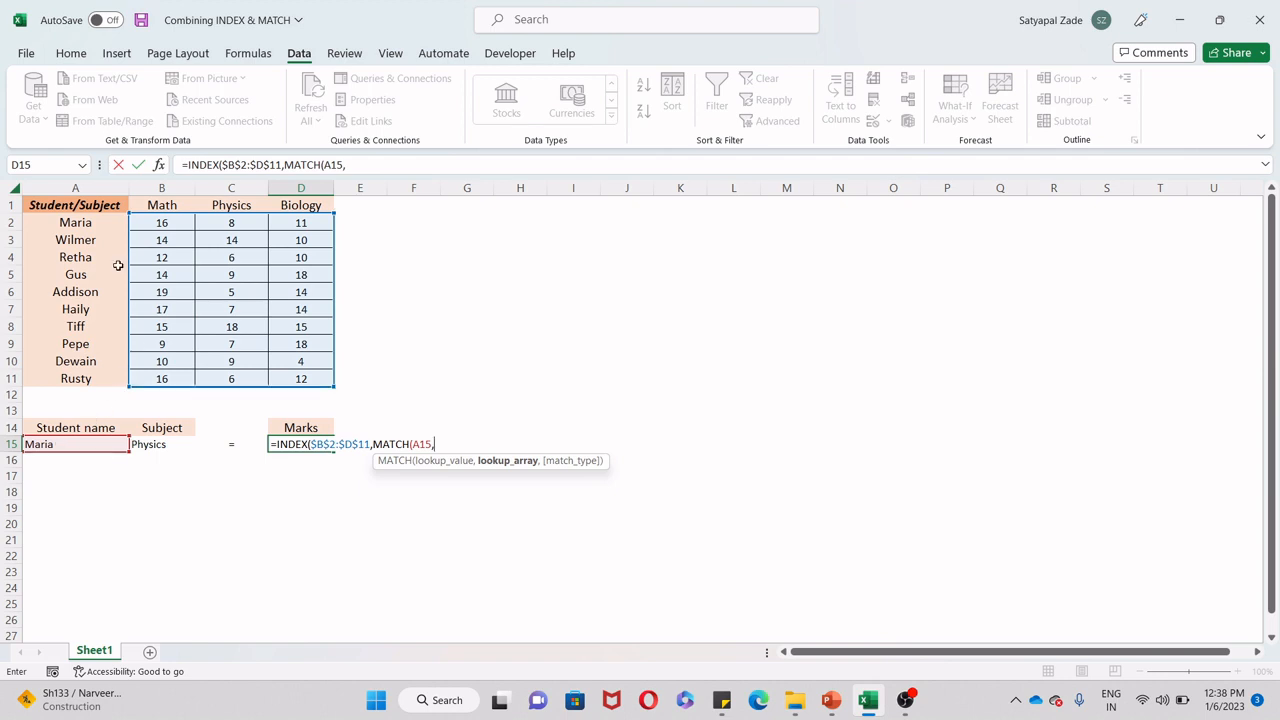
drag(107, 227, 106, 389)
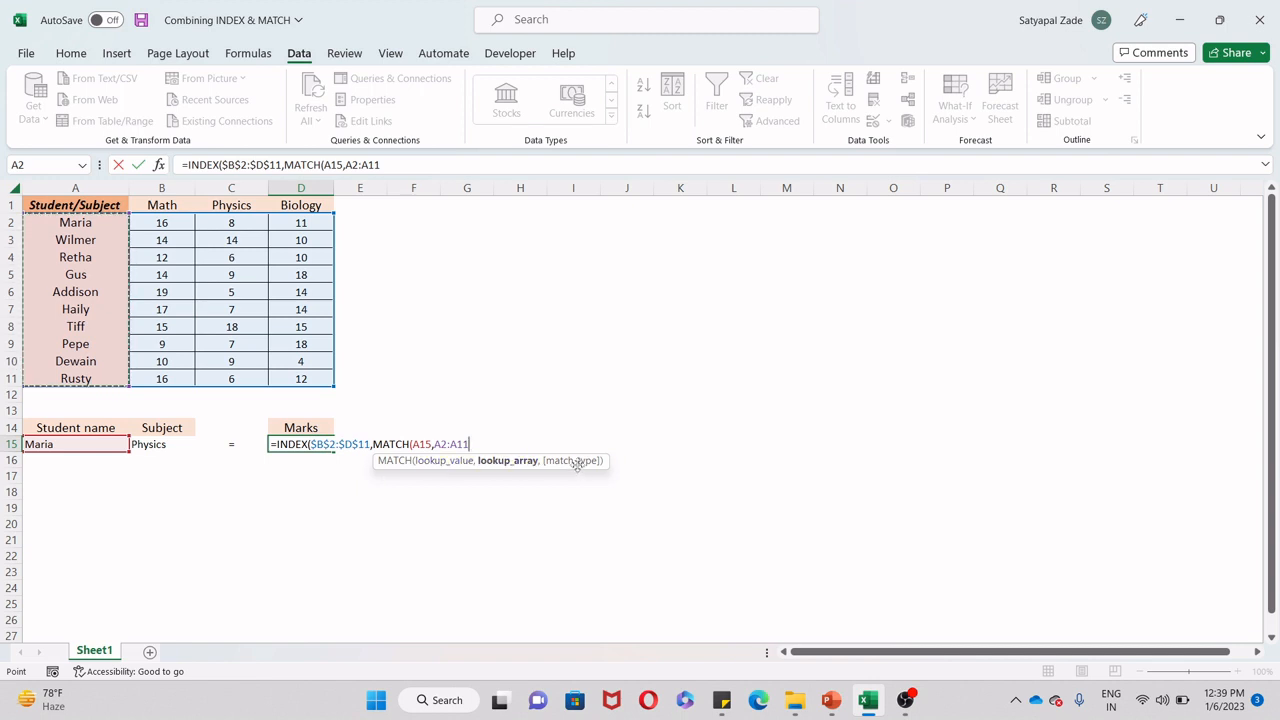
text(,0)
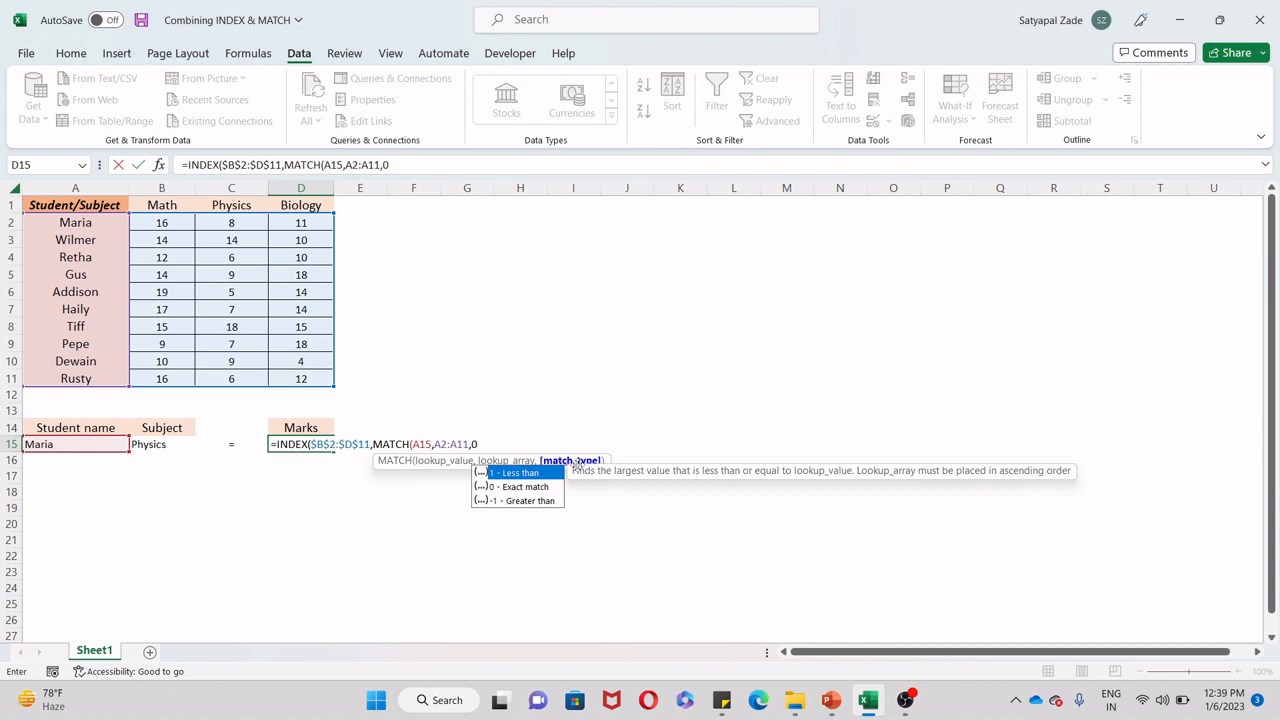
text())
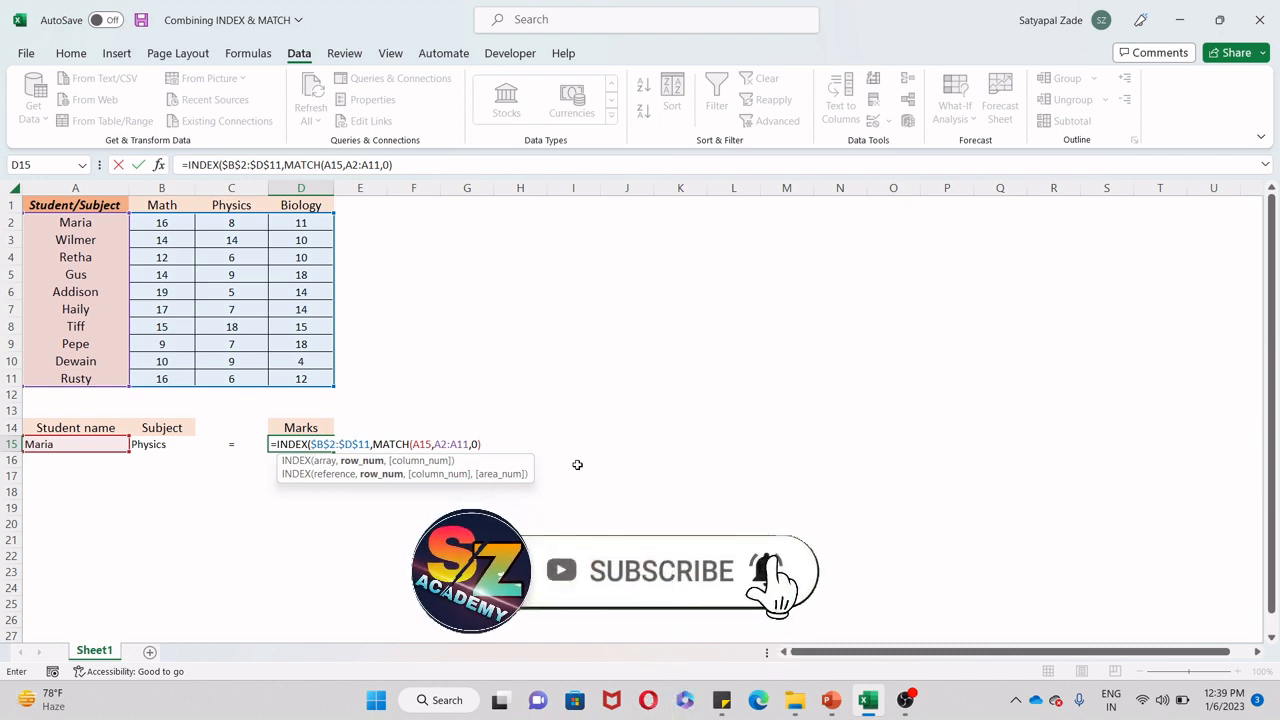
Step: Add MATCH(B15,B1:D1,0) as the column number argument of the INDEX formula in D15 and complete the formula
text(,)
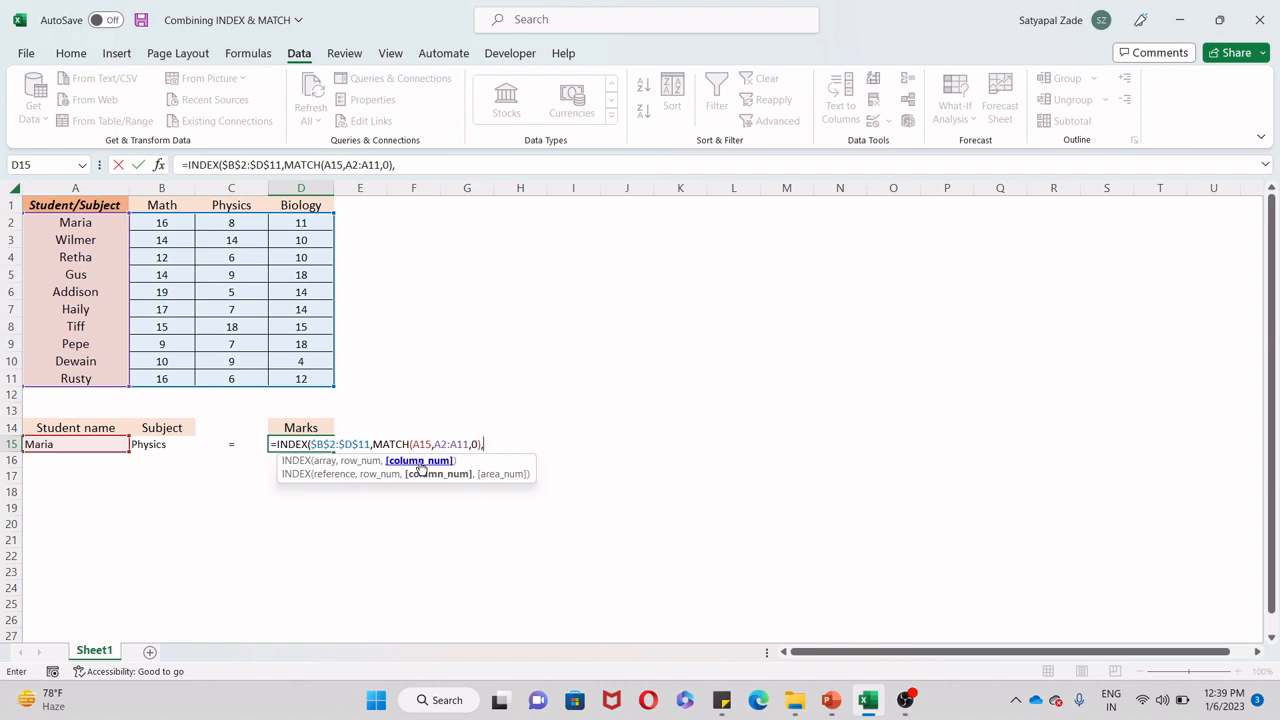
text(matc)
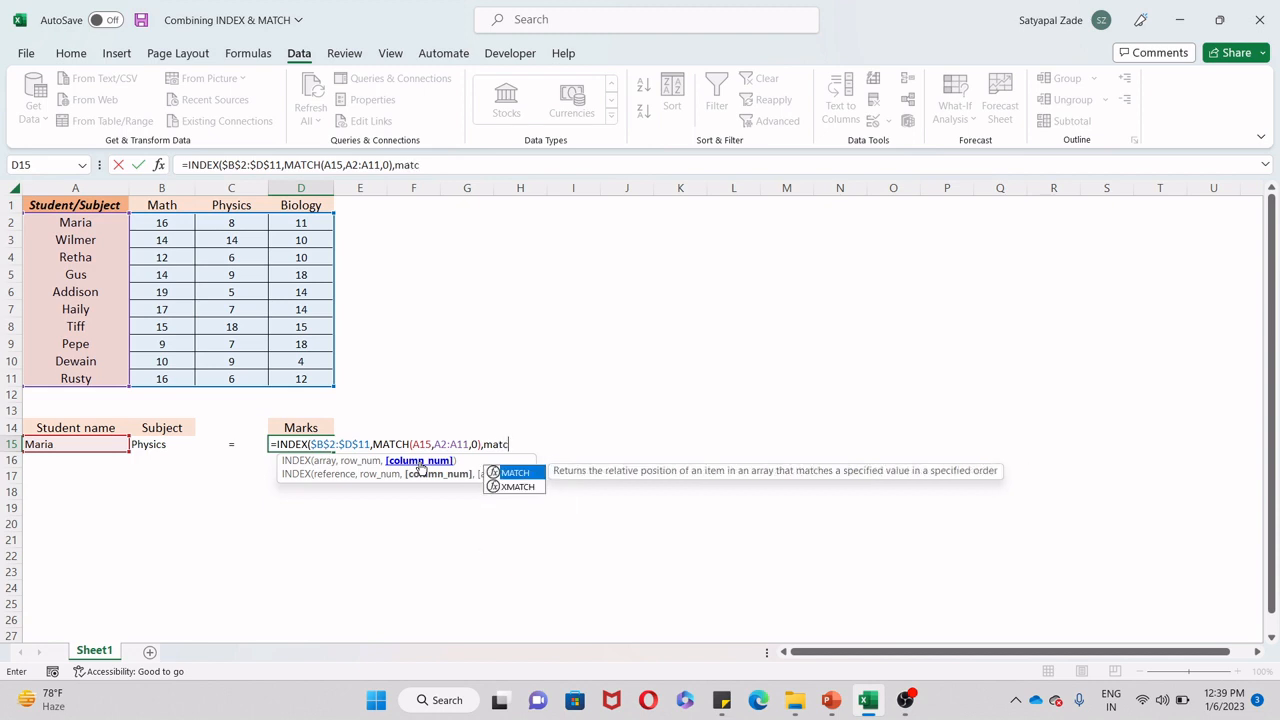
key(Tab)
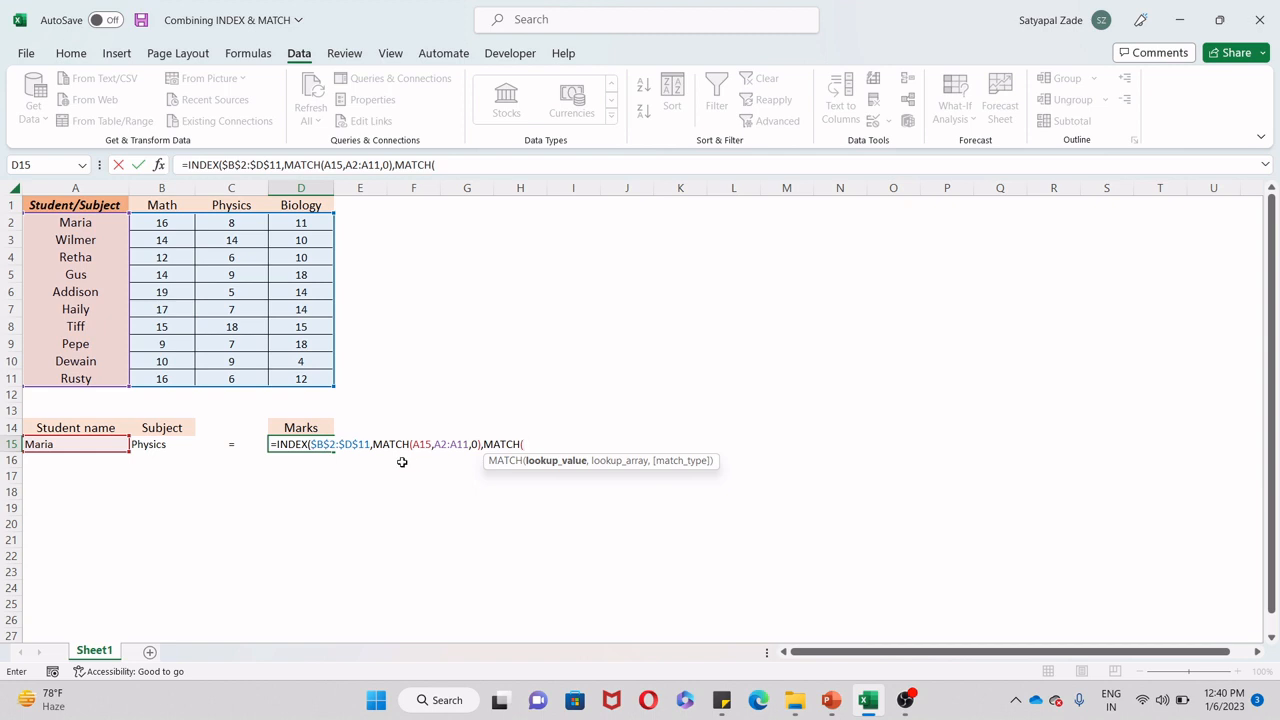
click(156, 449)
text(,)
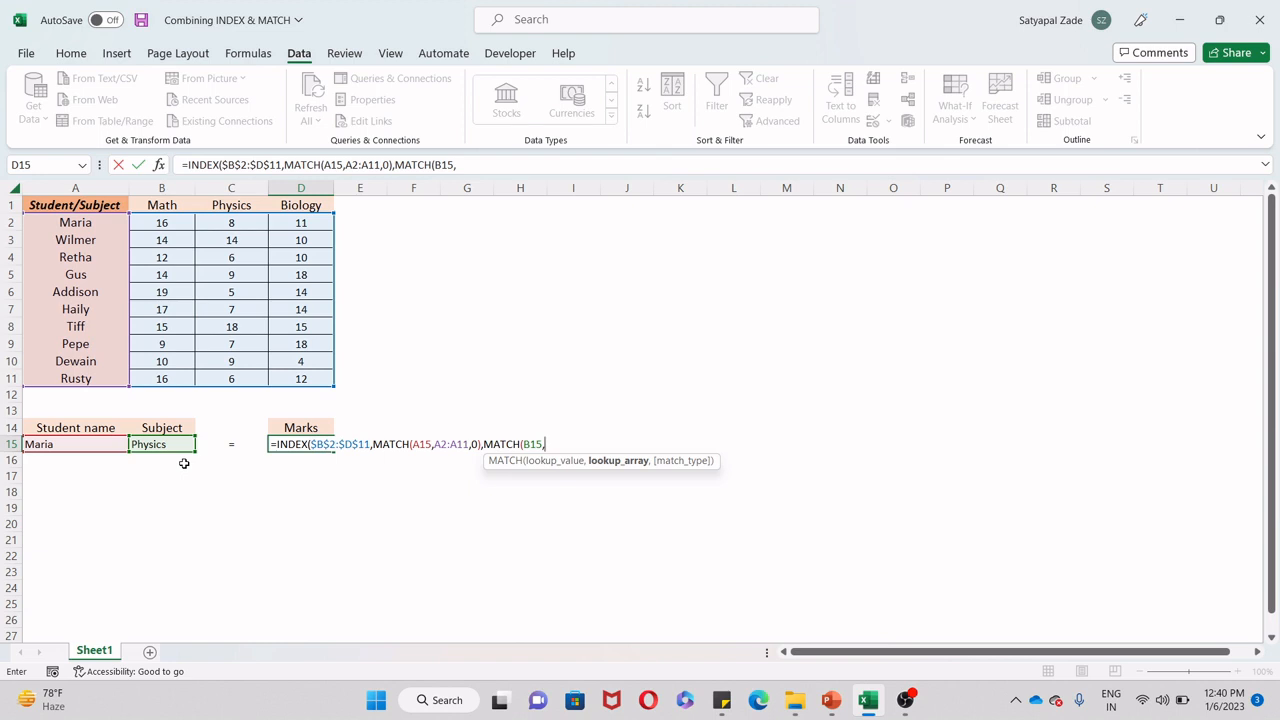
drag(143, 206, 287, 203)
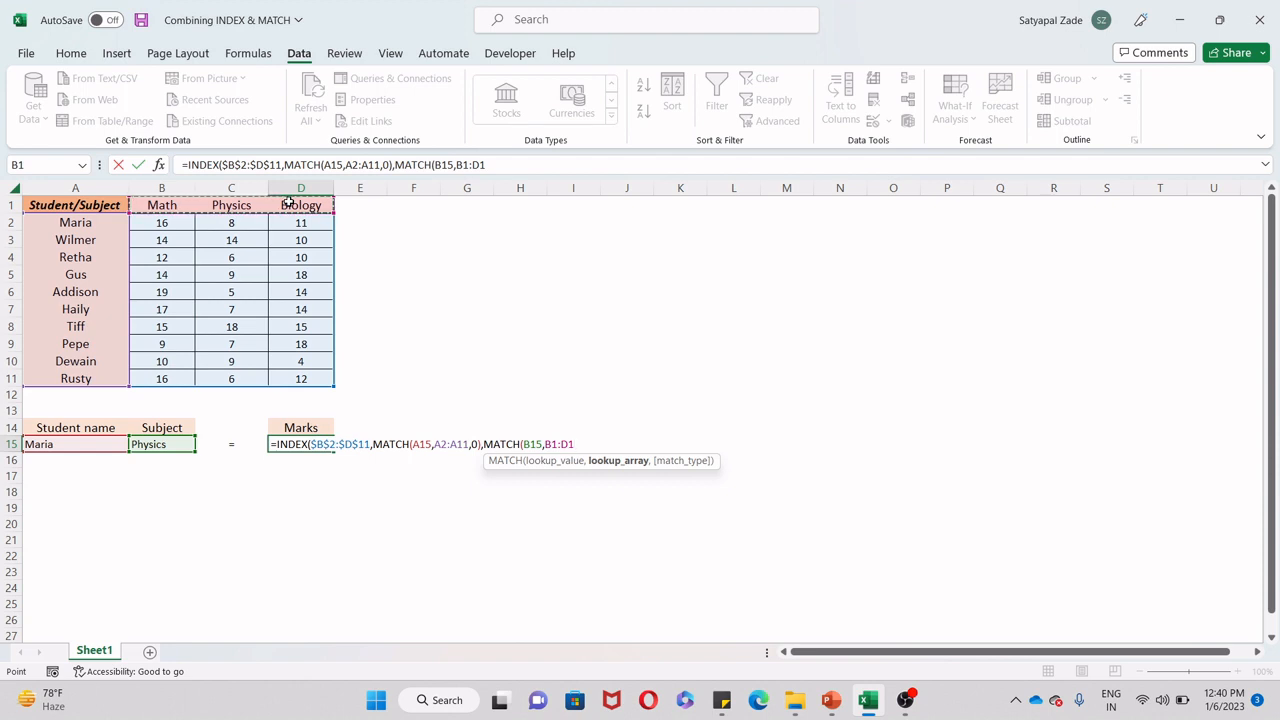
text(,0))
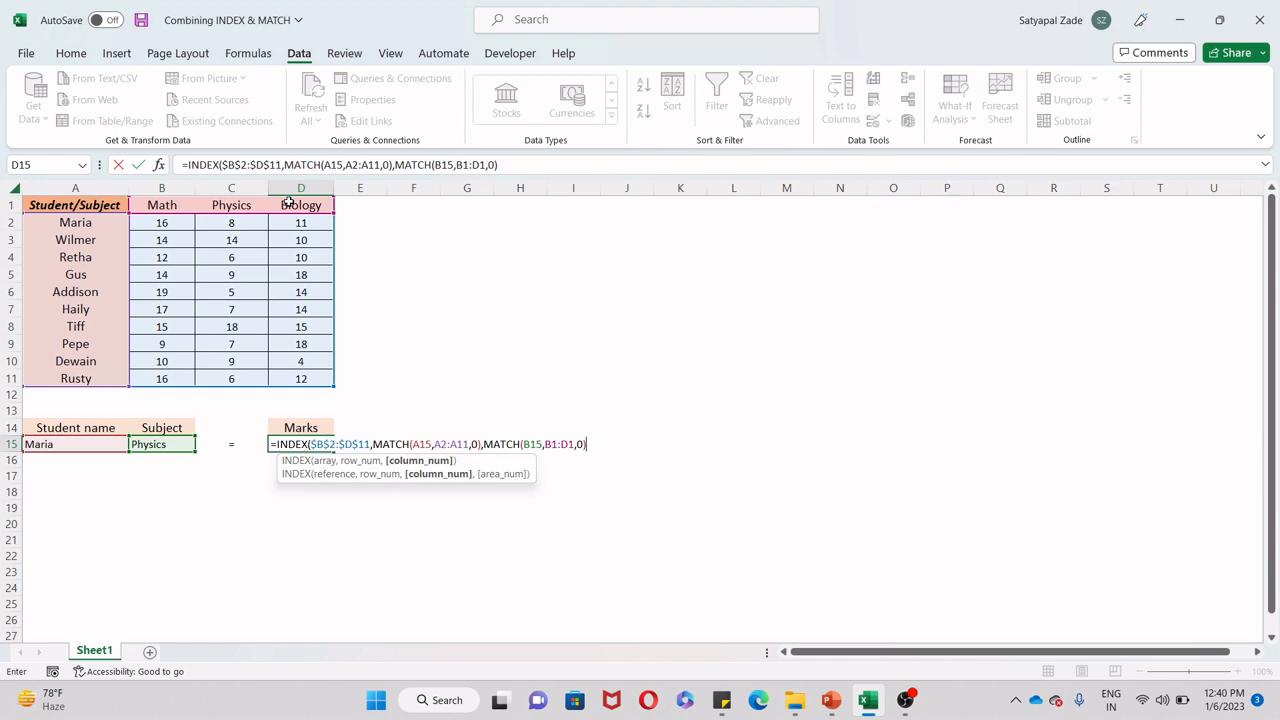
text())
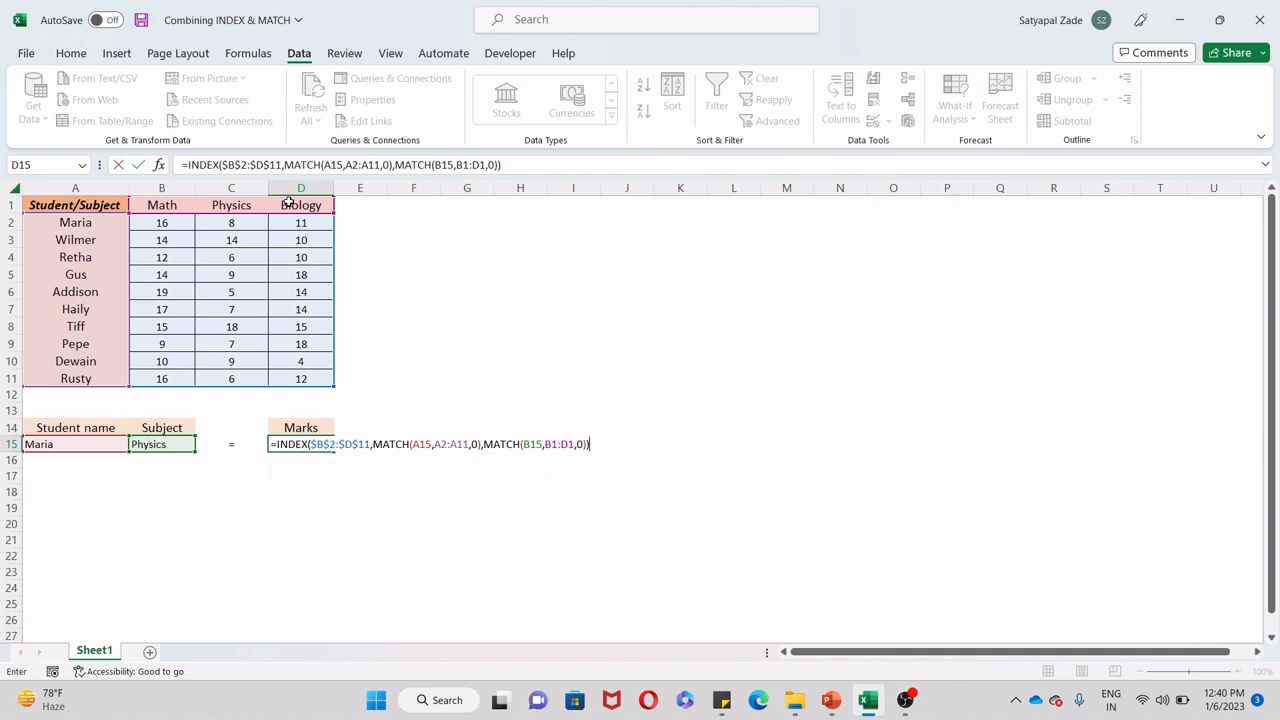
key(Return)
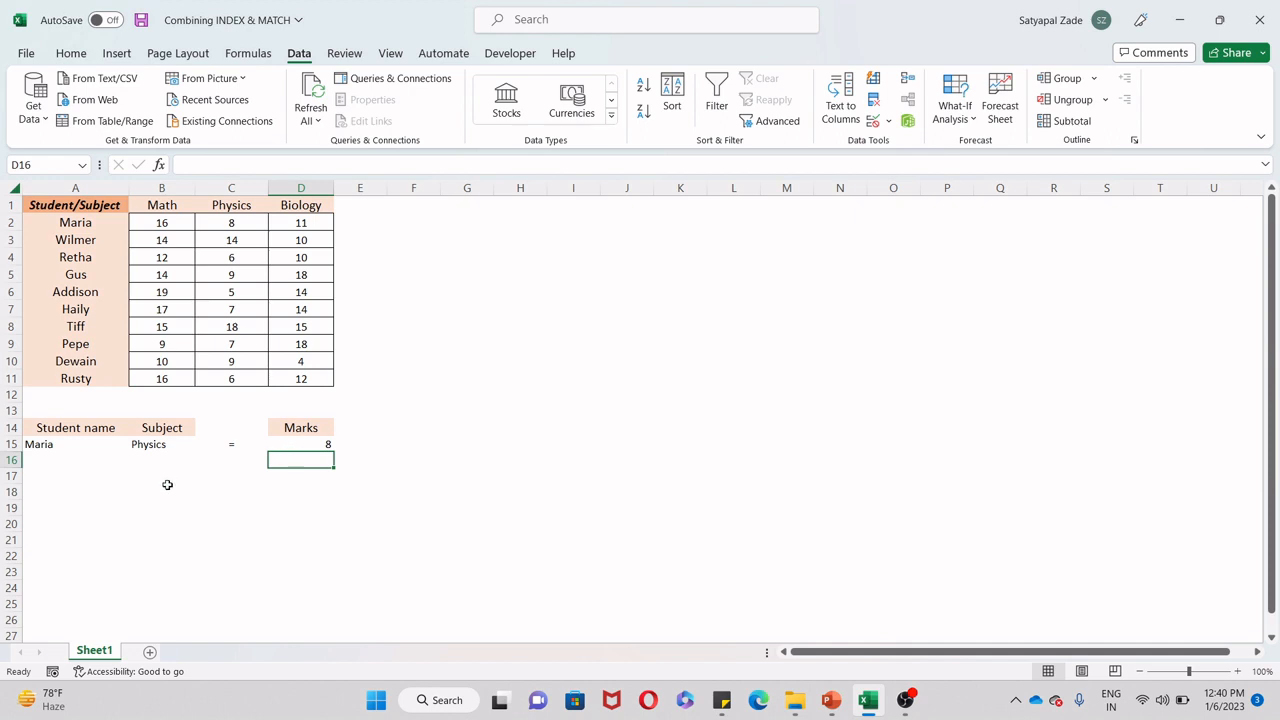
Step: Test the lookup with the second student in A15 and Biology in B15, checking the mark against that student's row
click(110, 444)
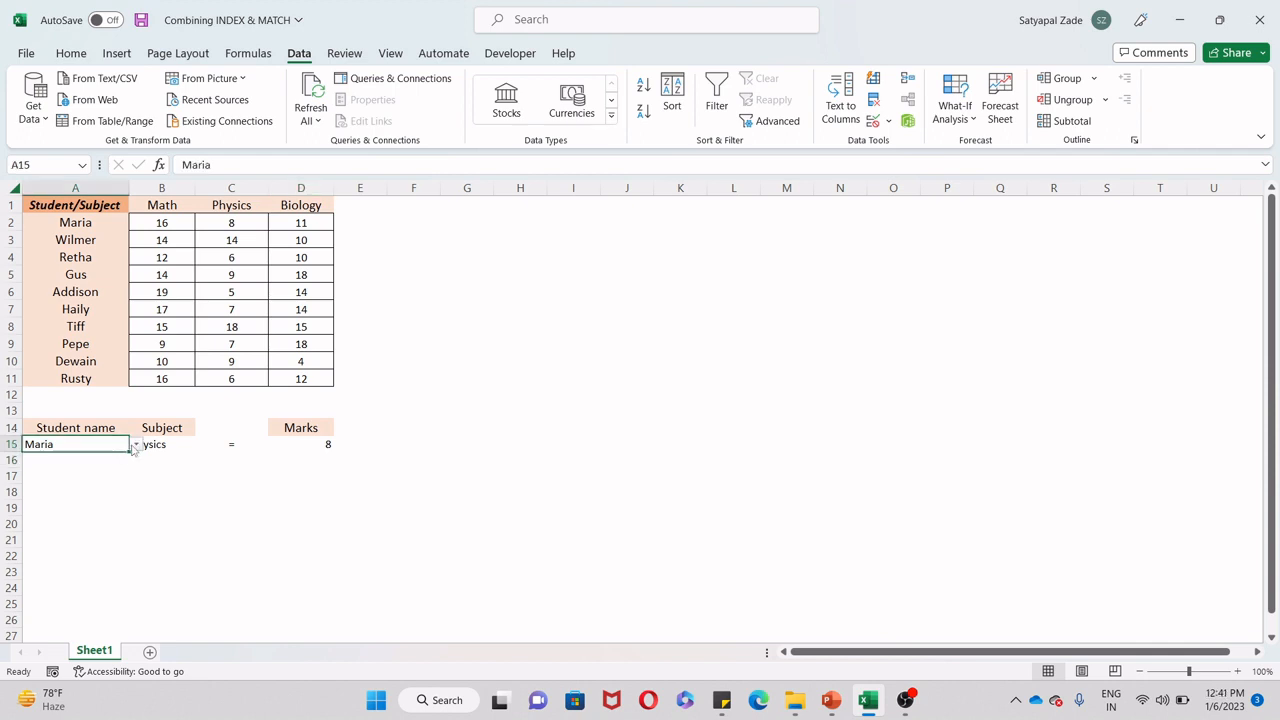
click(136, 444)
click(80, 470)
click(184, 446)
click(202, 444)
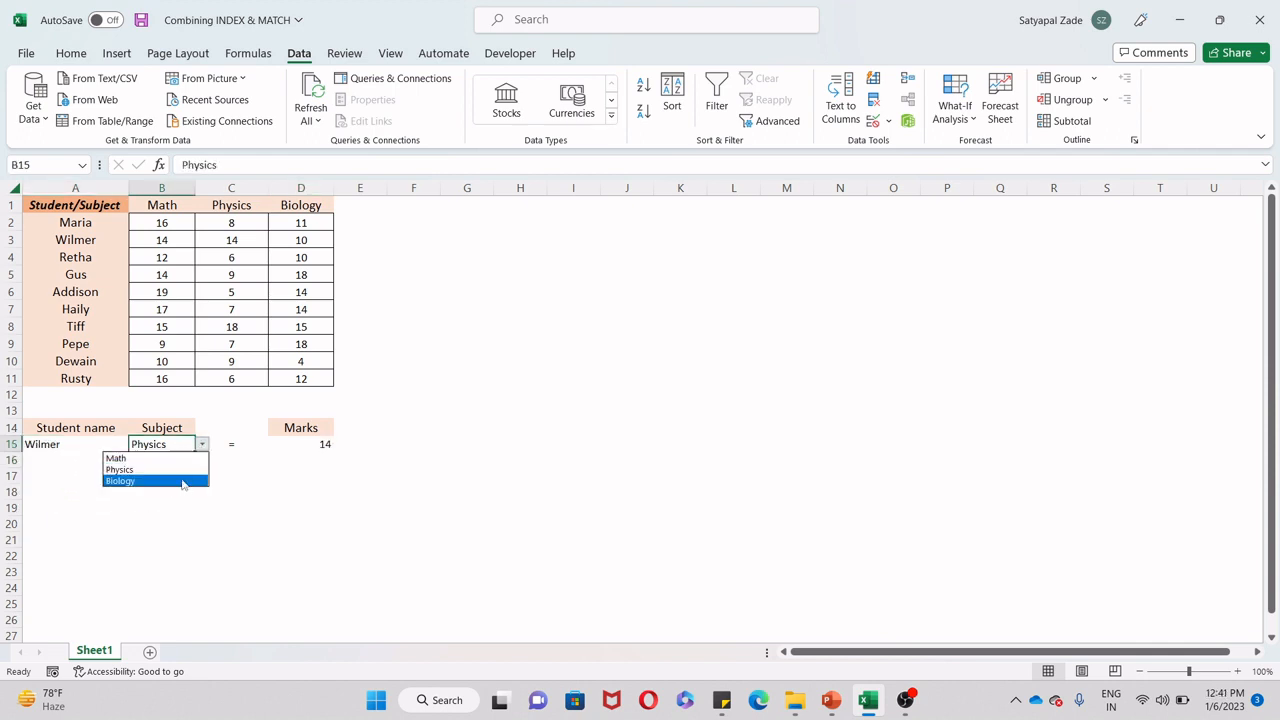
click(183, 482)
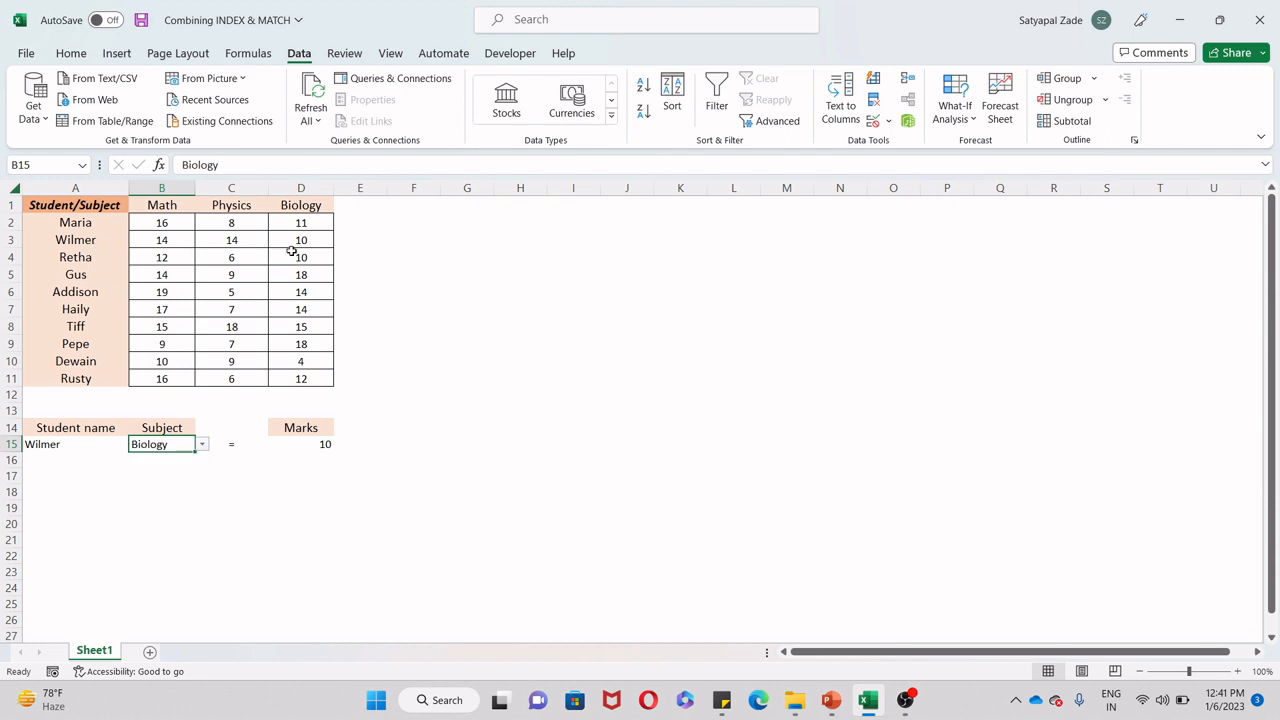
click(306, 244)
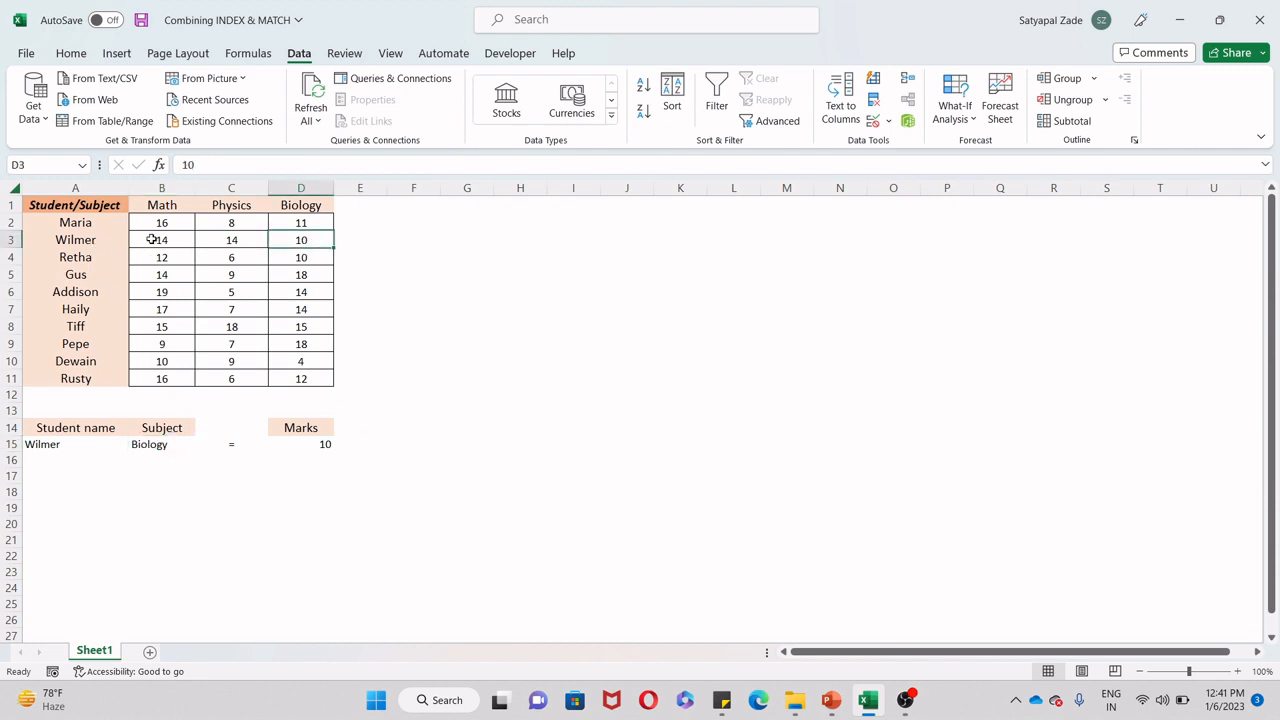
drag(75, 240, 286, 240)
Step: Choose the fifth student, listed in row 6 of the marks table, from the student drop-down in A15
click(77, 449)
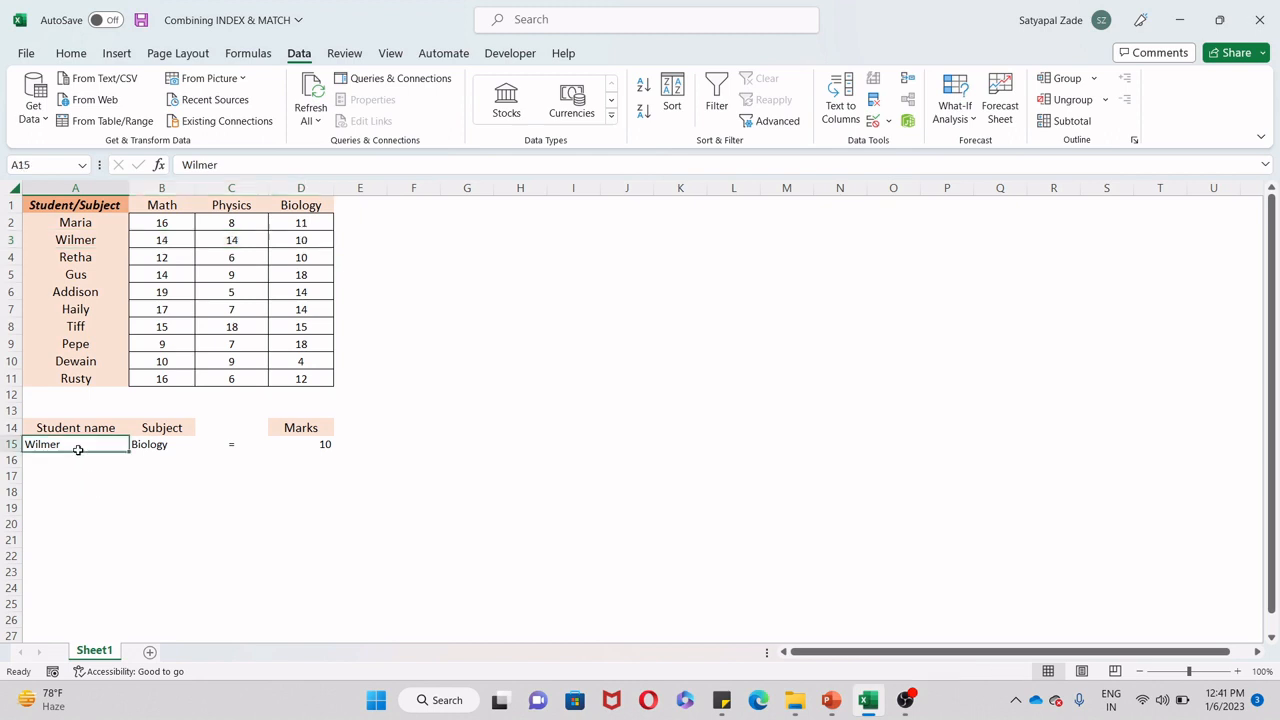
click(134, 448)
click(123, 442)
click(136, 446)
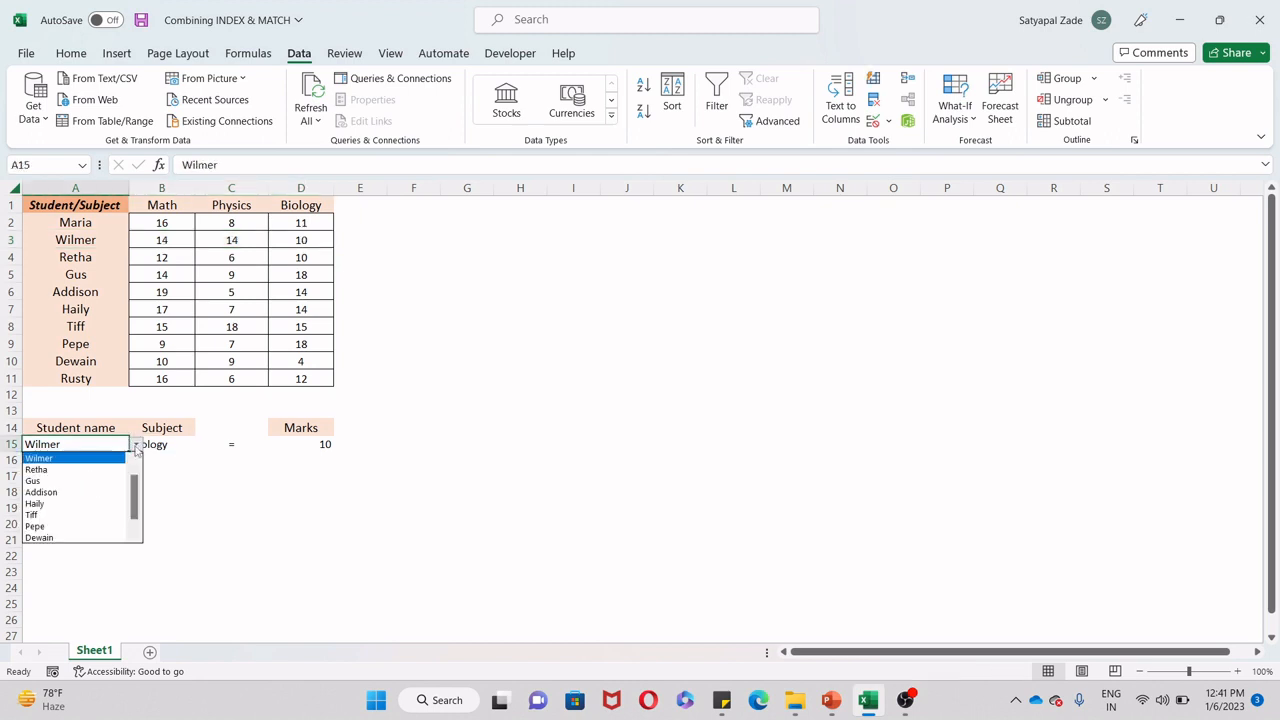
click(89, 494)
Step: Set the subject in B15 to Math and check the returned mark against the student's Math mark in row 6
click(186, 446)
click(202, 443)
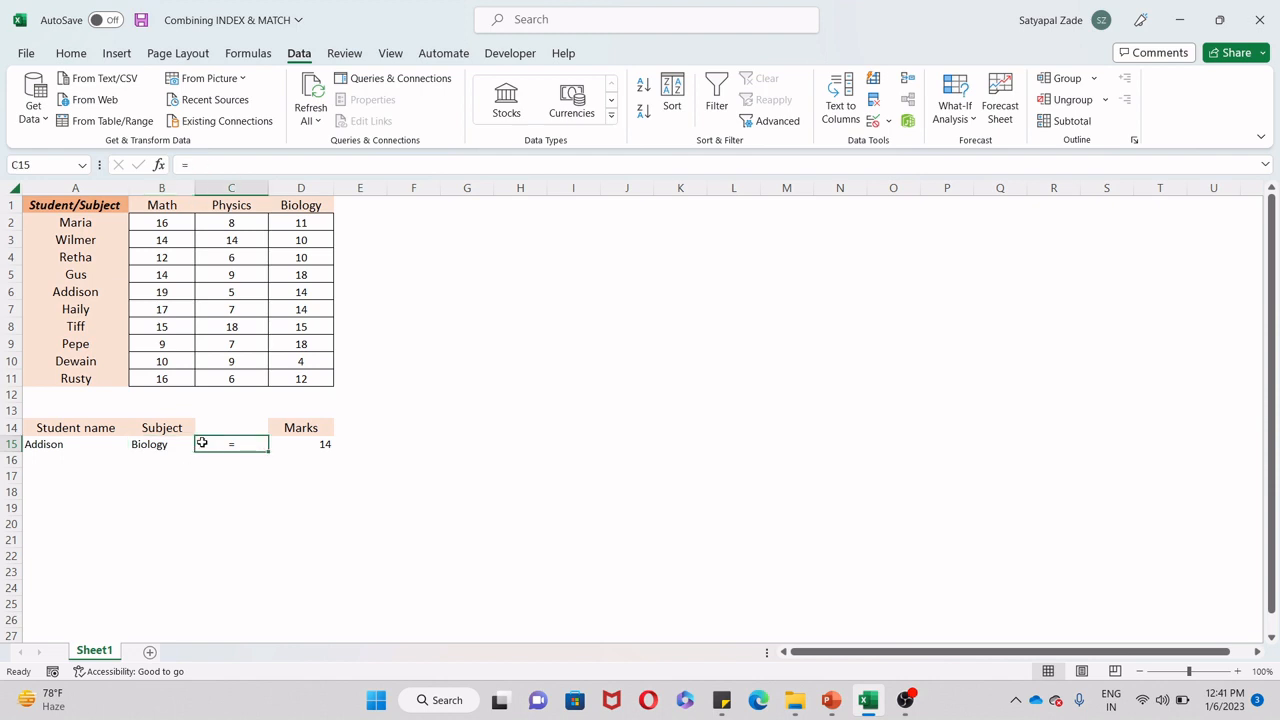
click(172, 440)
click(202, 446)
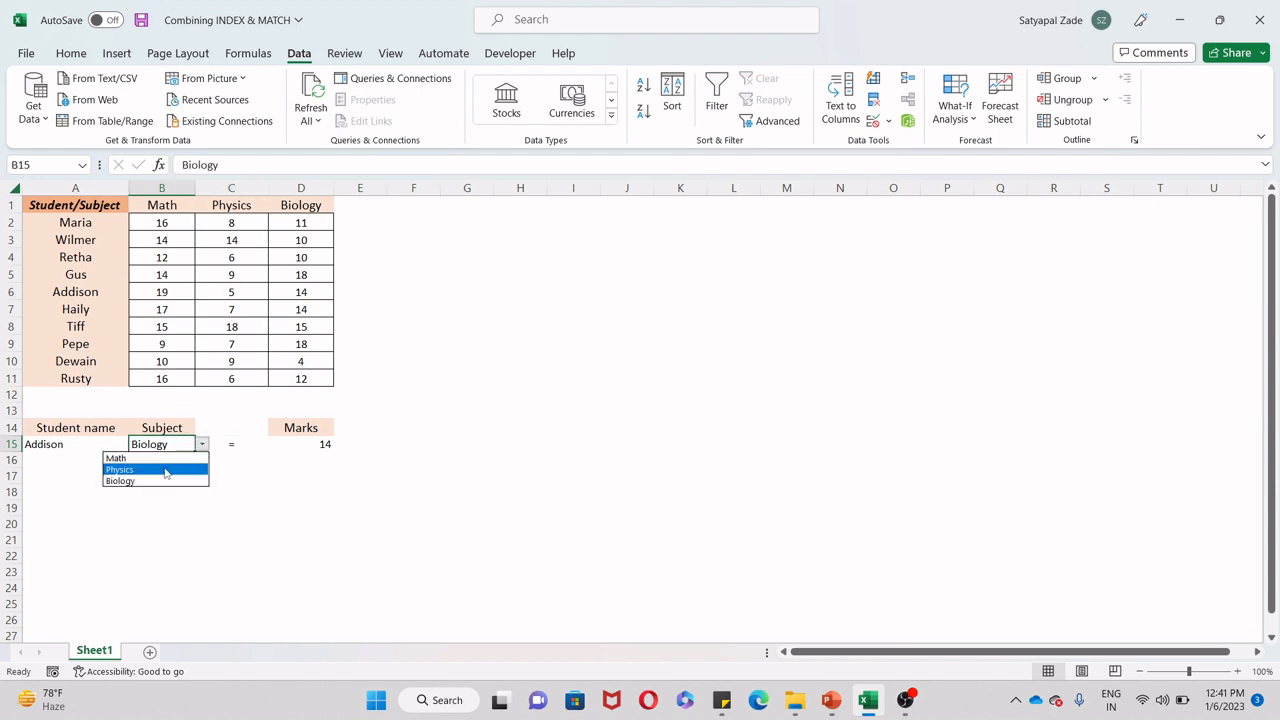
click(163, 459)
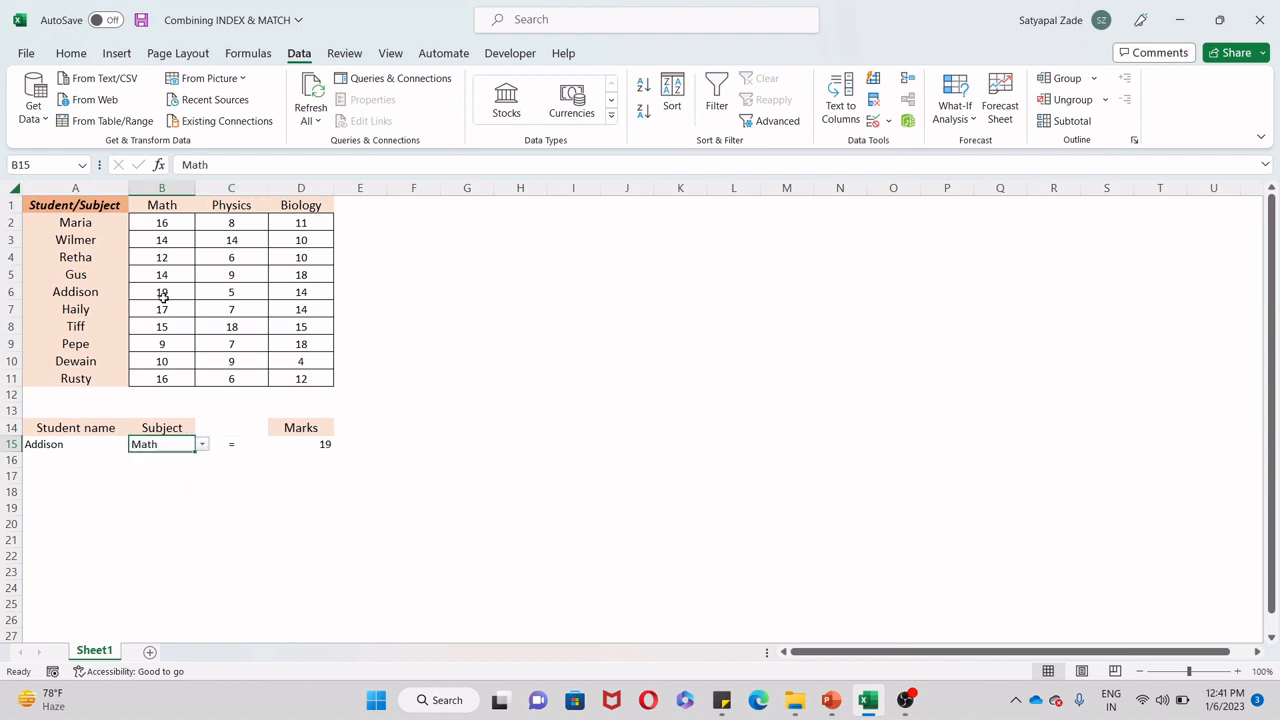
drag(94, 292, 140, 291)
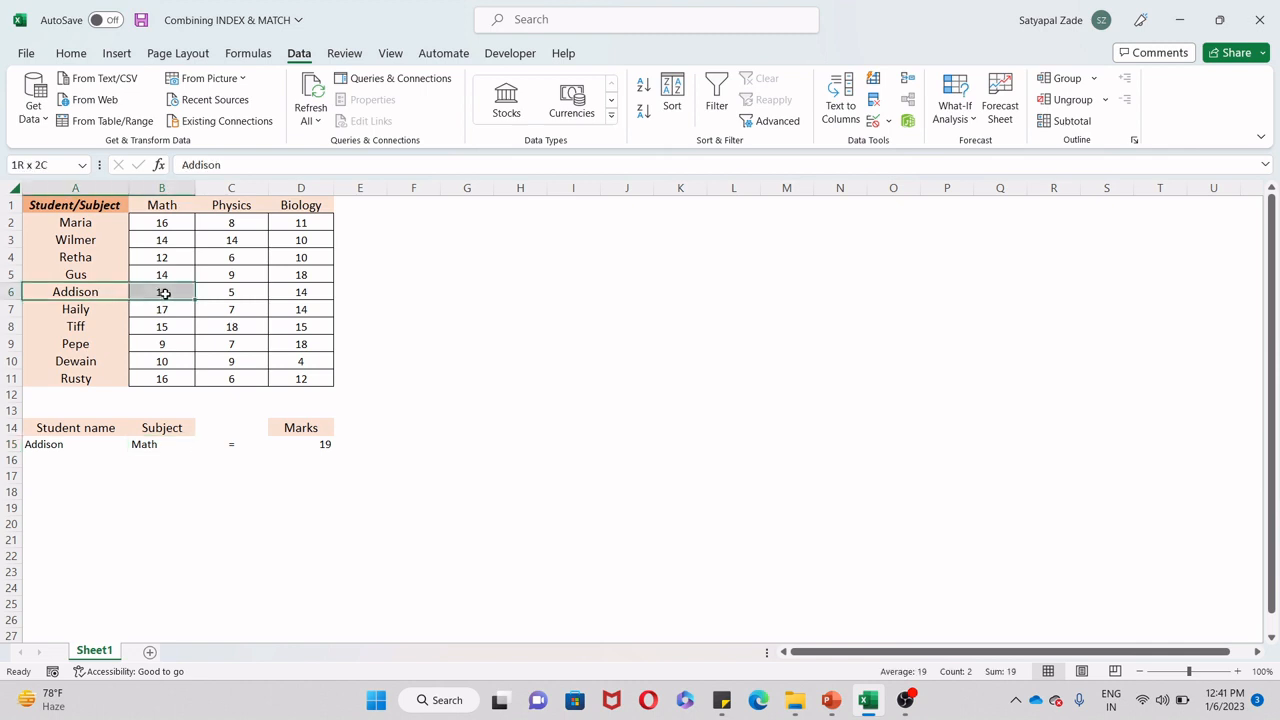
click(357, 474)
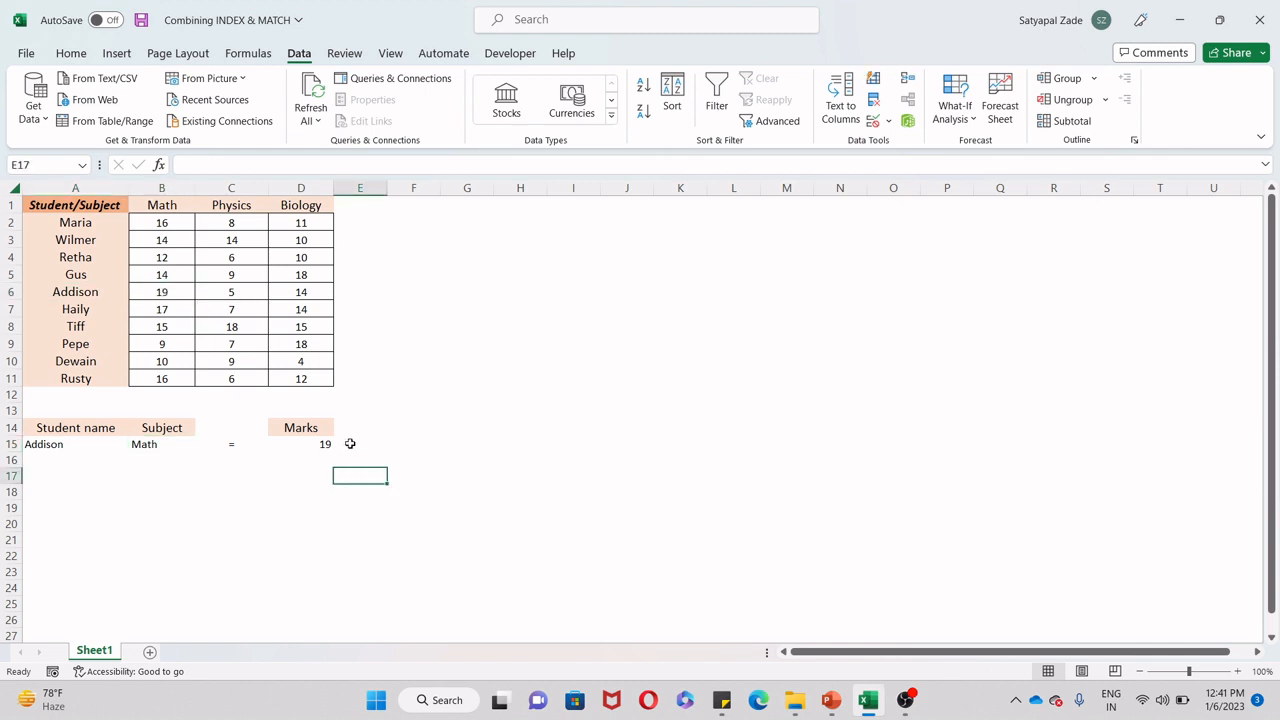